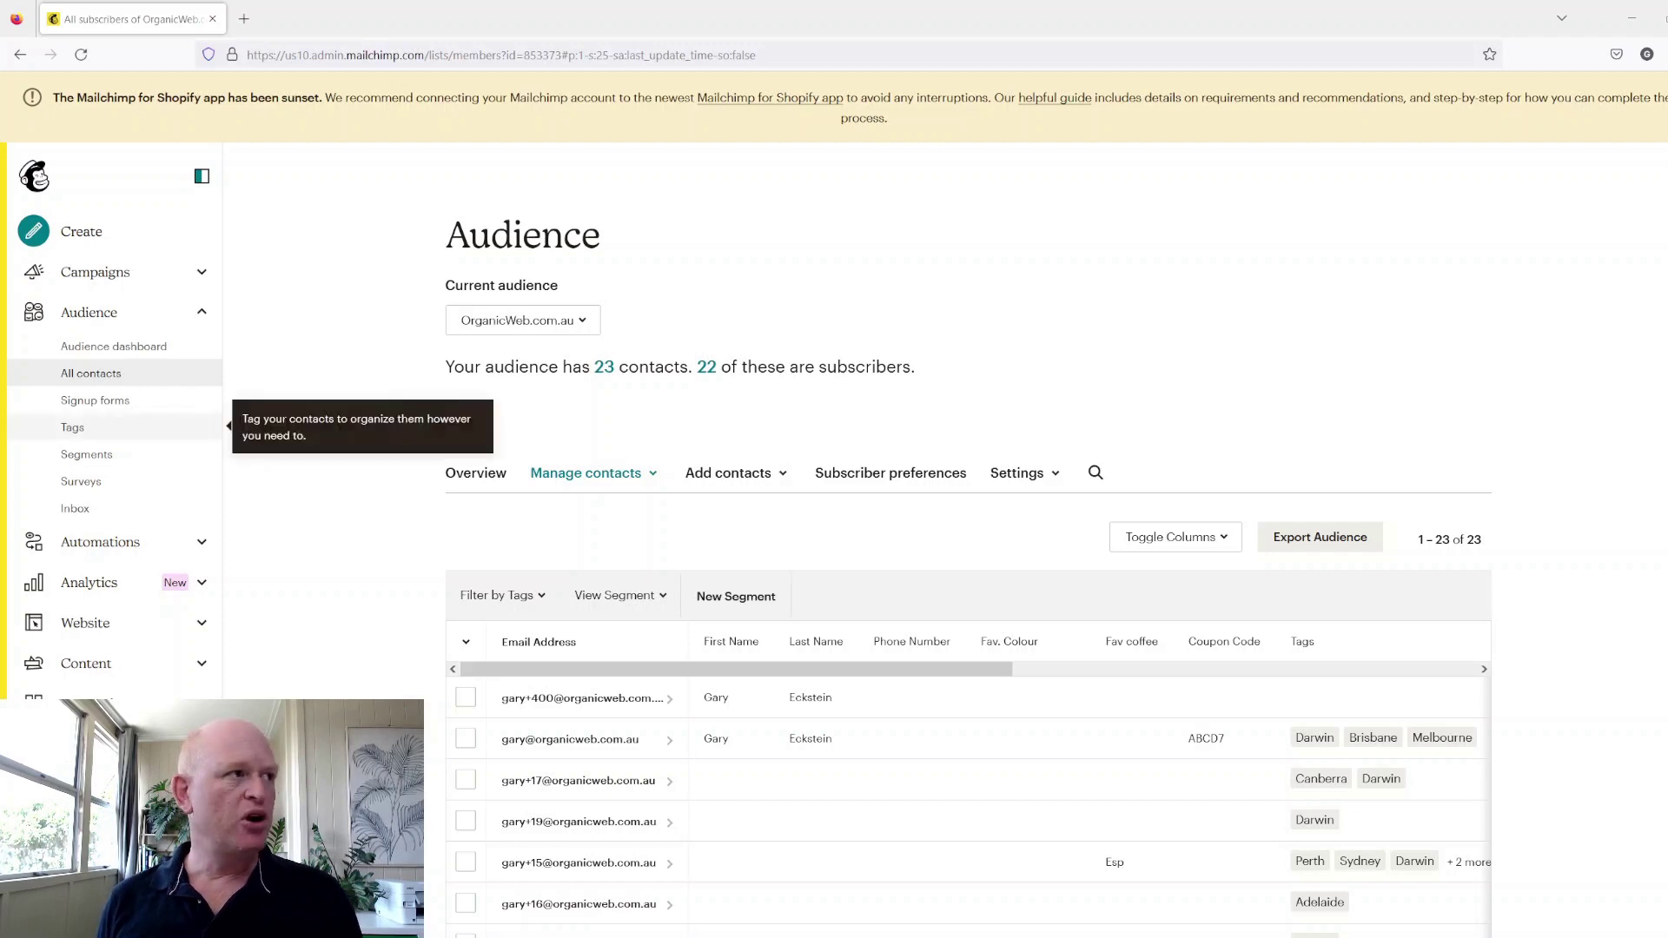
Step: Open Audience > Tags to view the eleven city tags, Adelaide through Sydney
click(73, 427)
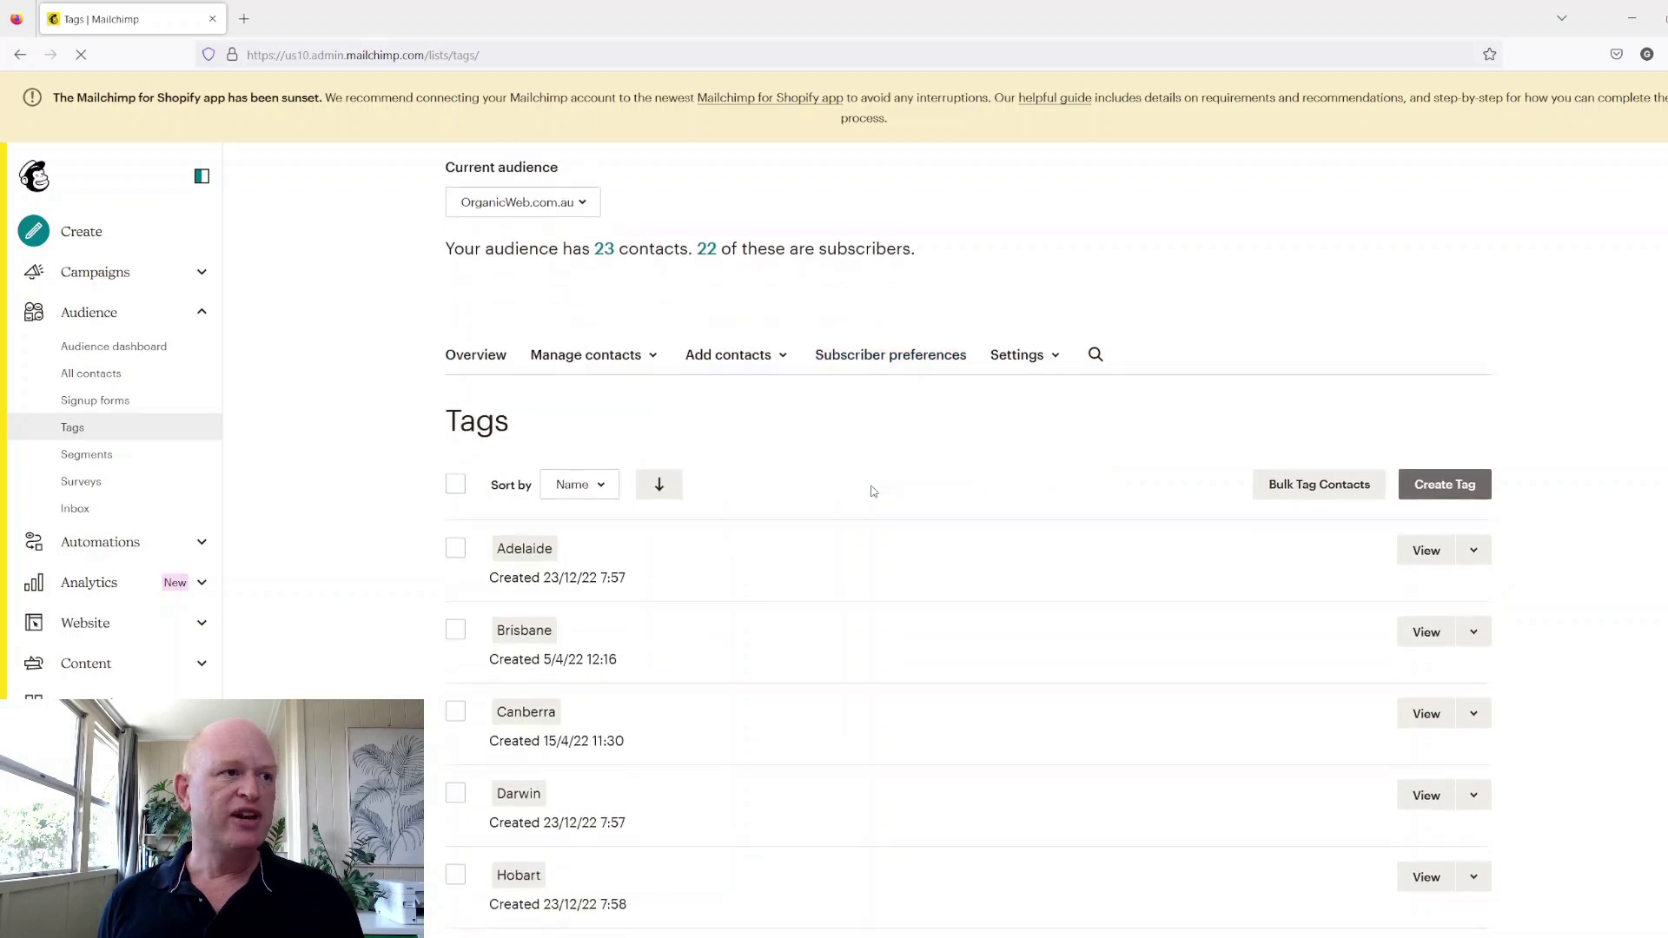
scroll(872, 484, down, 3)
scroll(872, 483, down, 3)
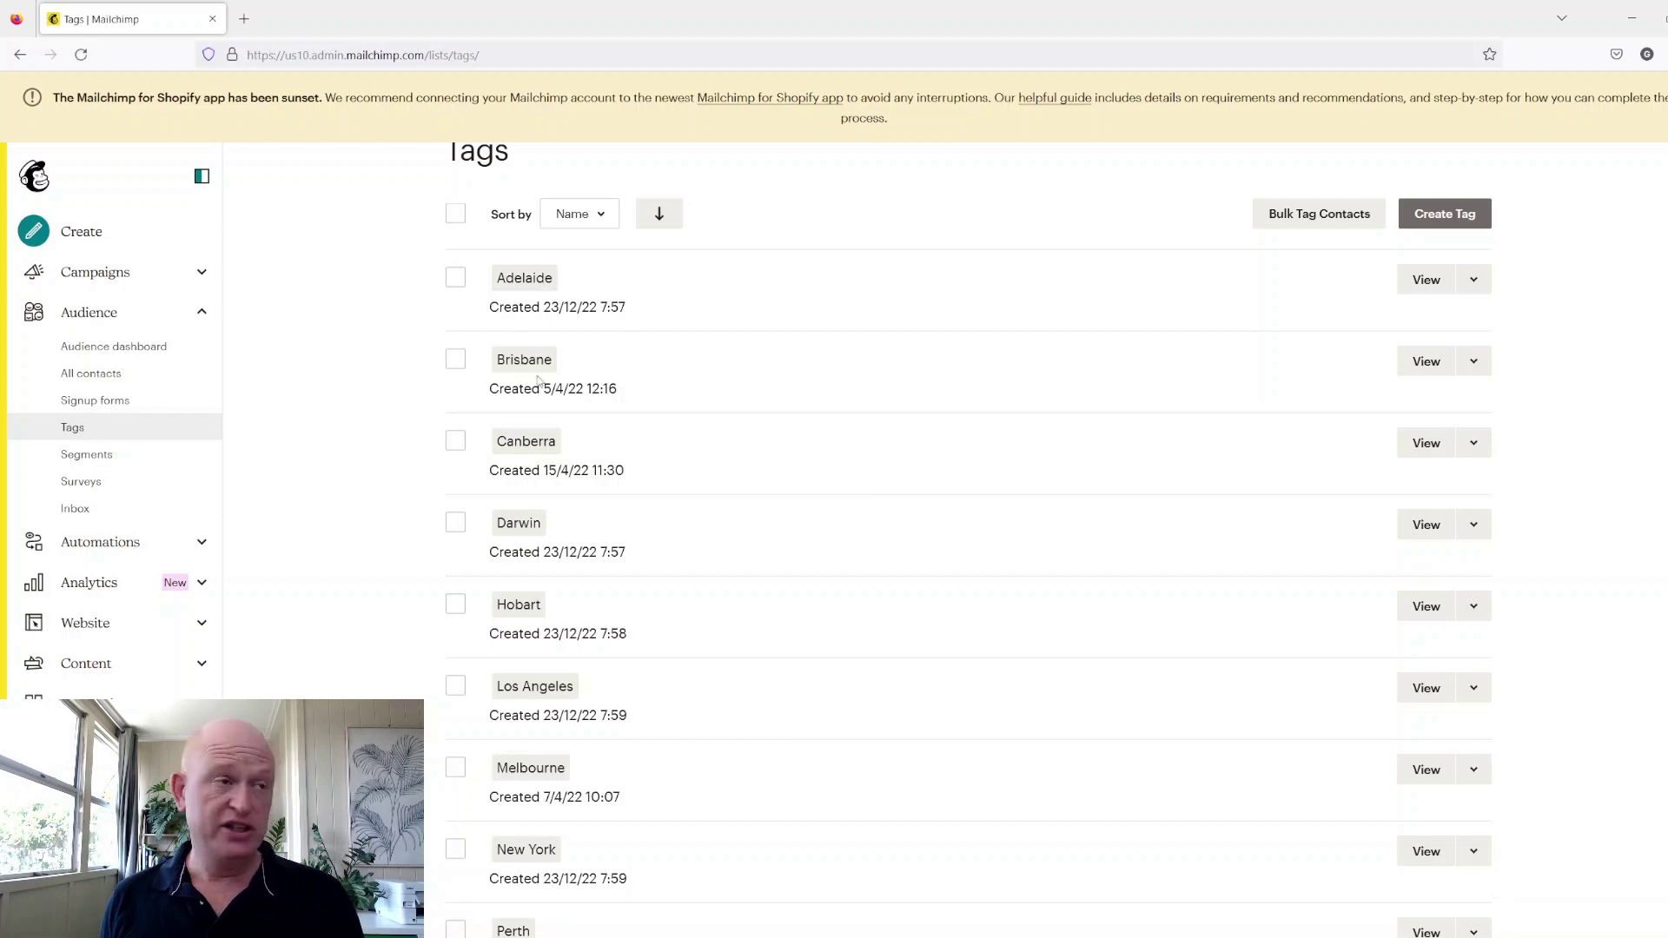
scroll(557, 536, down, 3)
scroll(556, 536, down, 3)
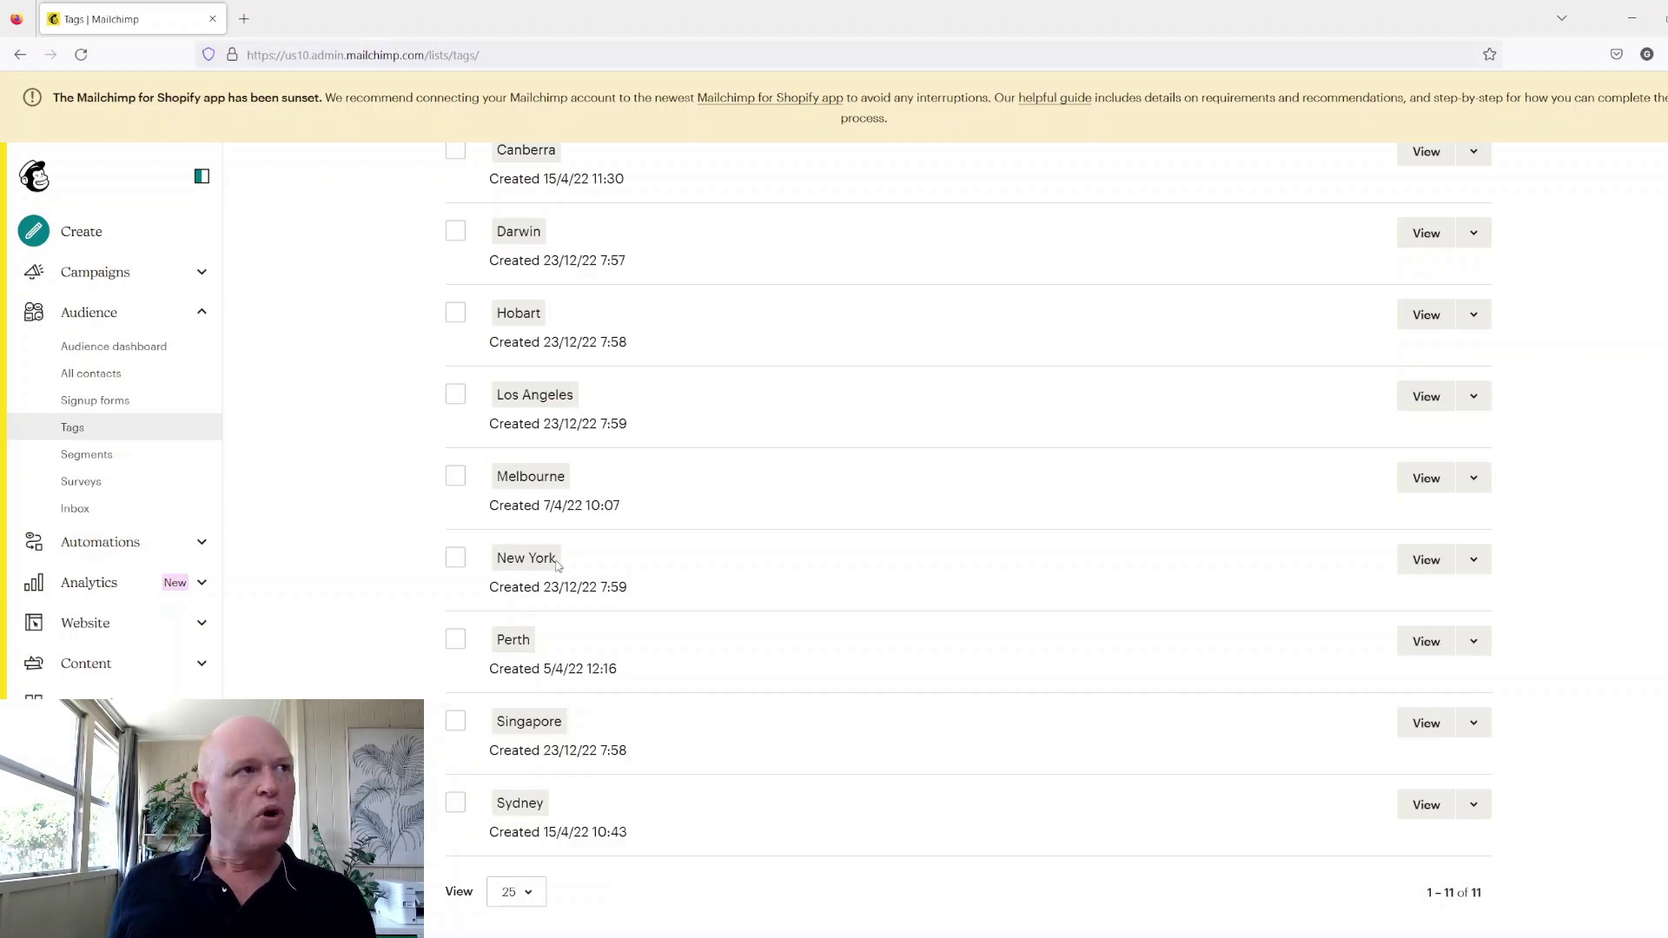
scroll(558, 565, up, 5)
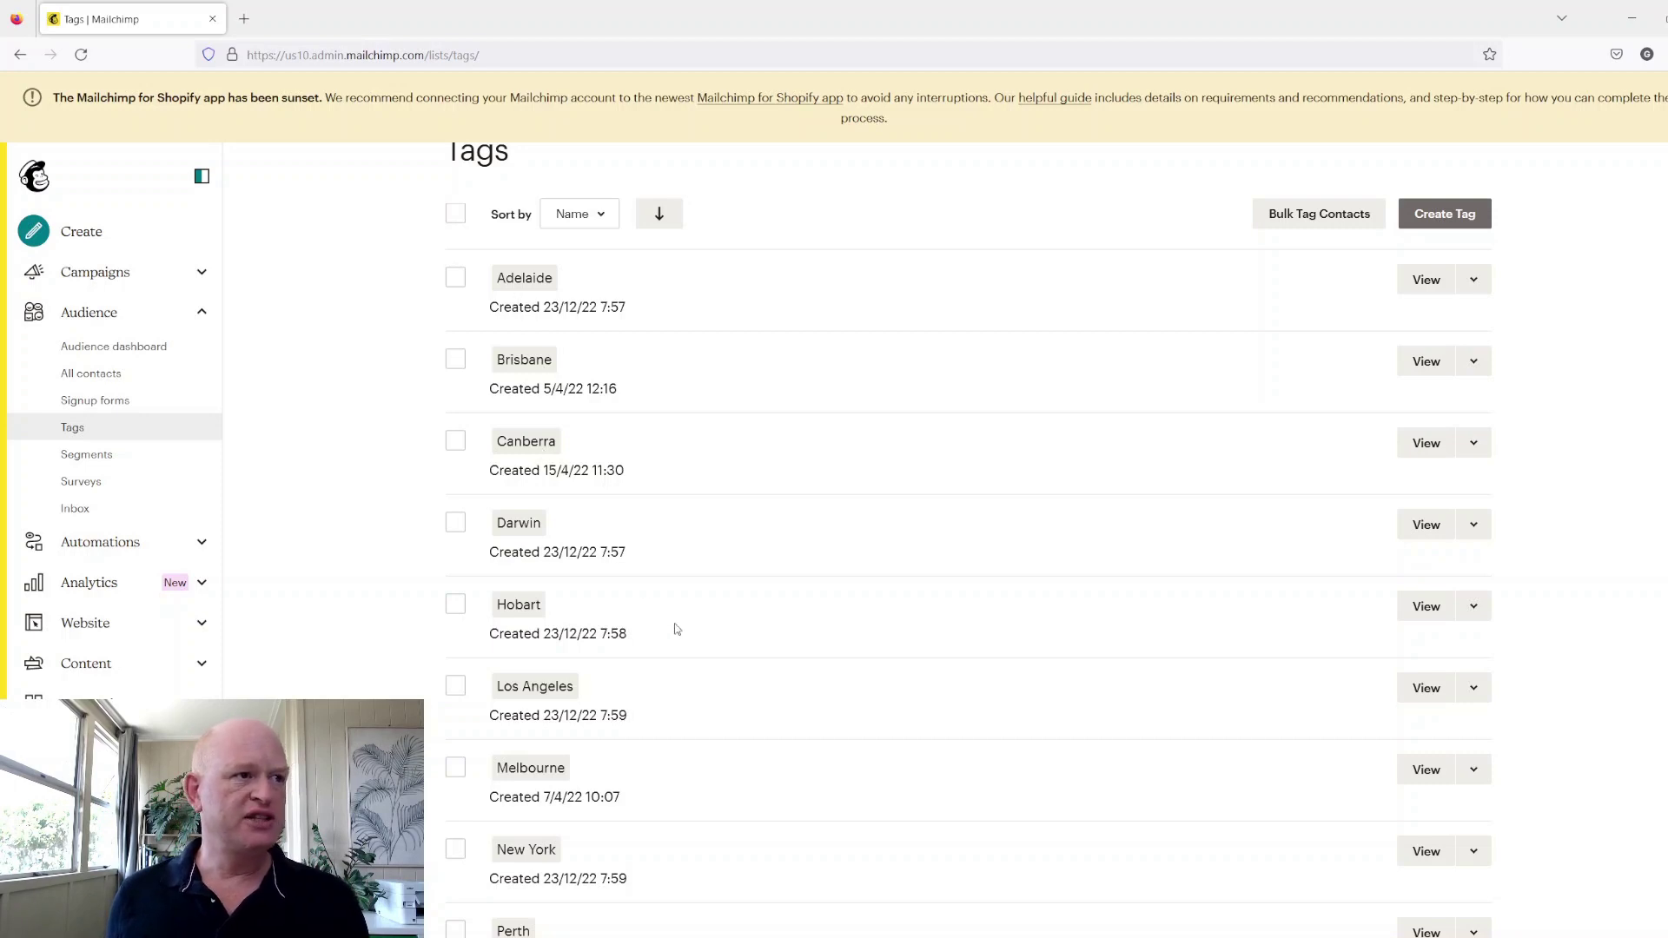
scroll(676, 630, down, 2)
scroll(562, 613, down, 1)
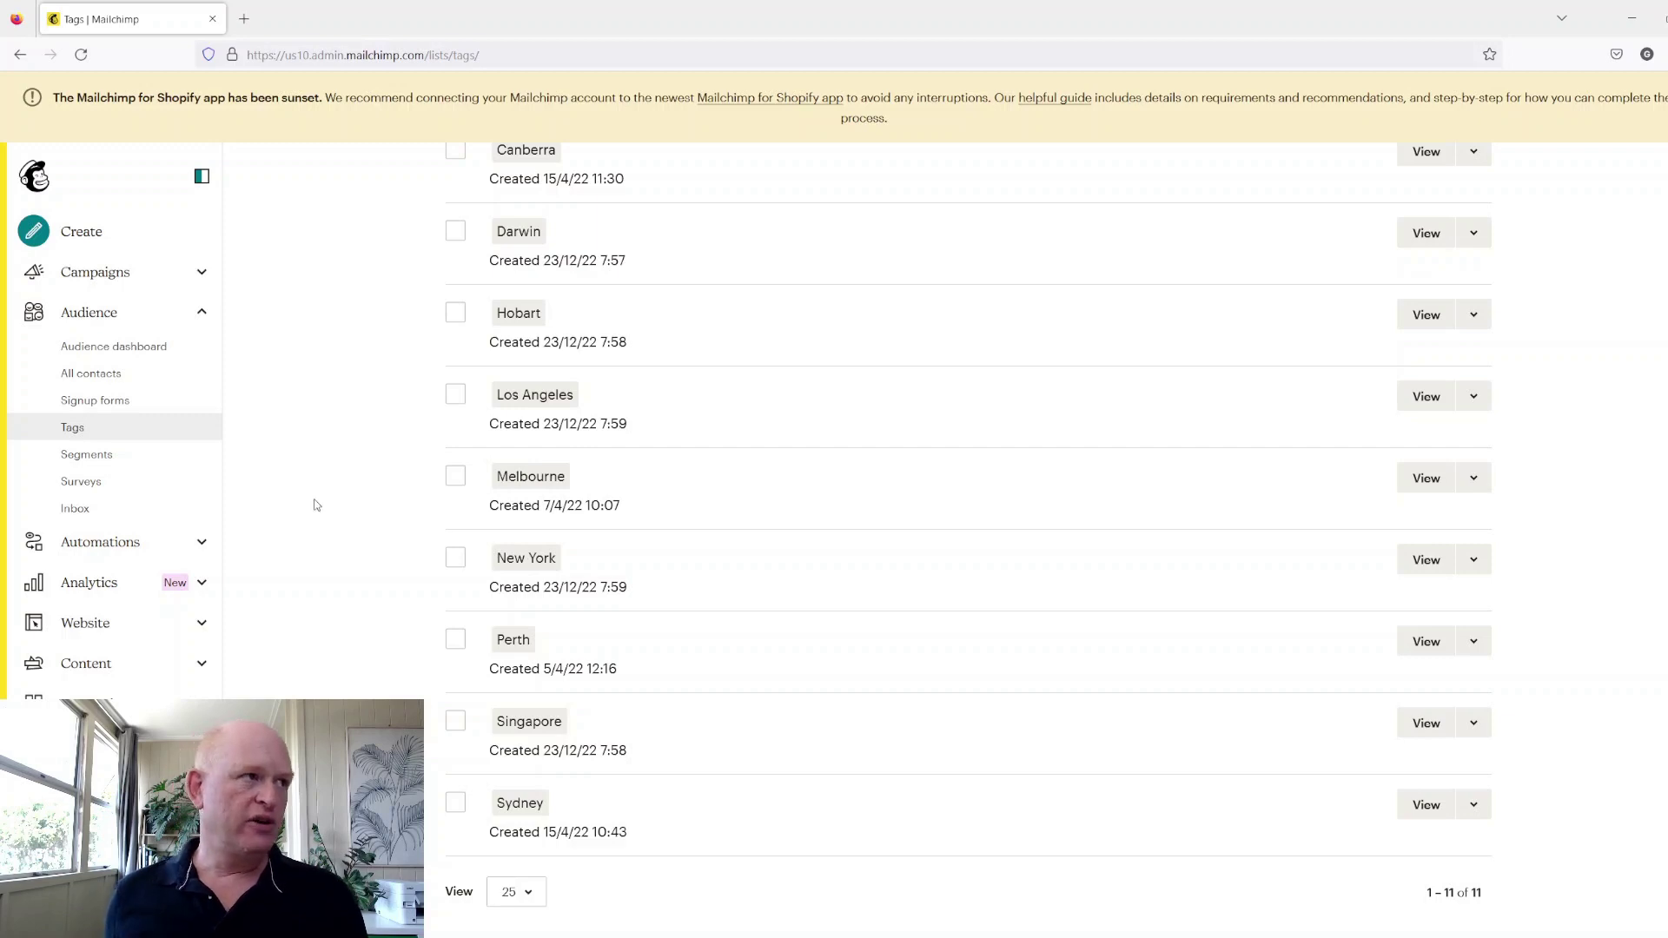
Step: Start a new segment from the Segments page and focus its name field for 'Australia'
click(86, 453)
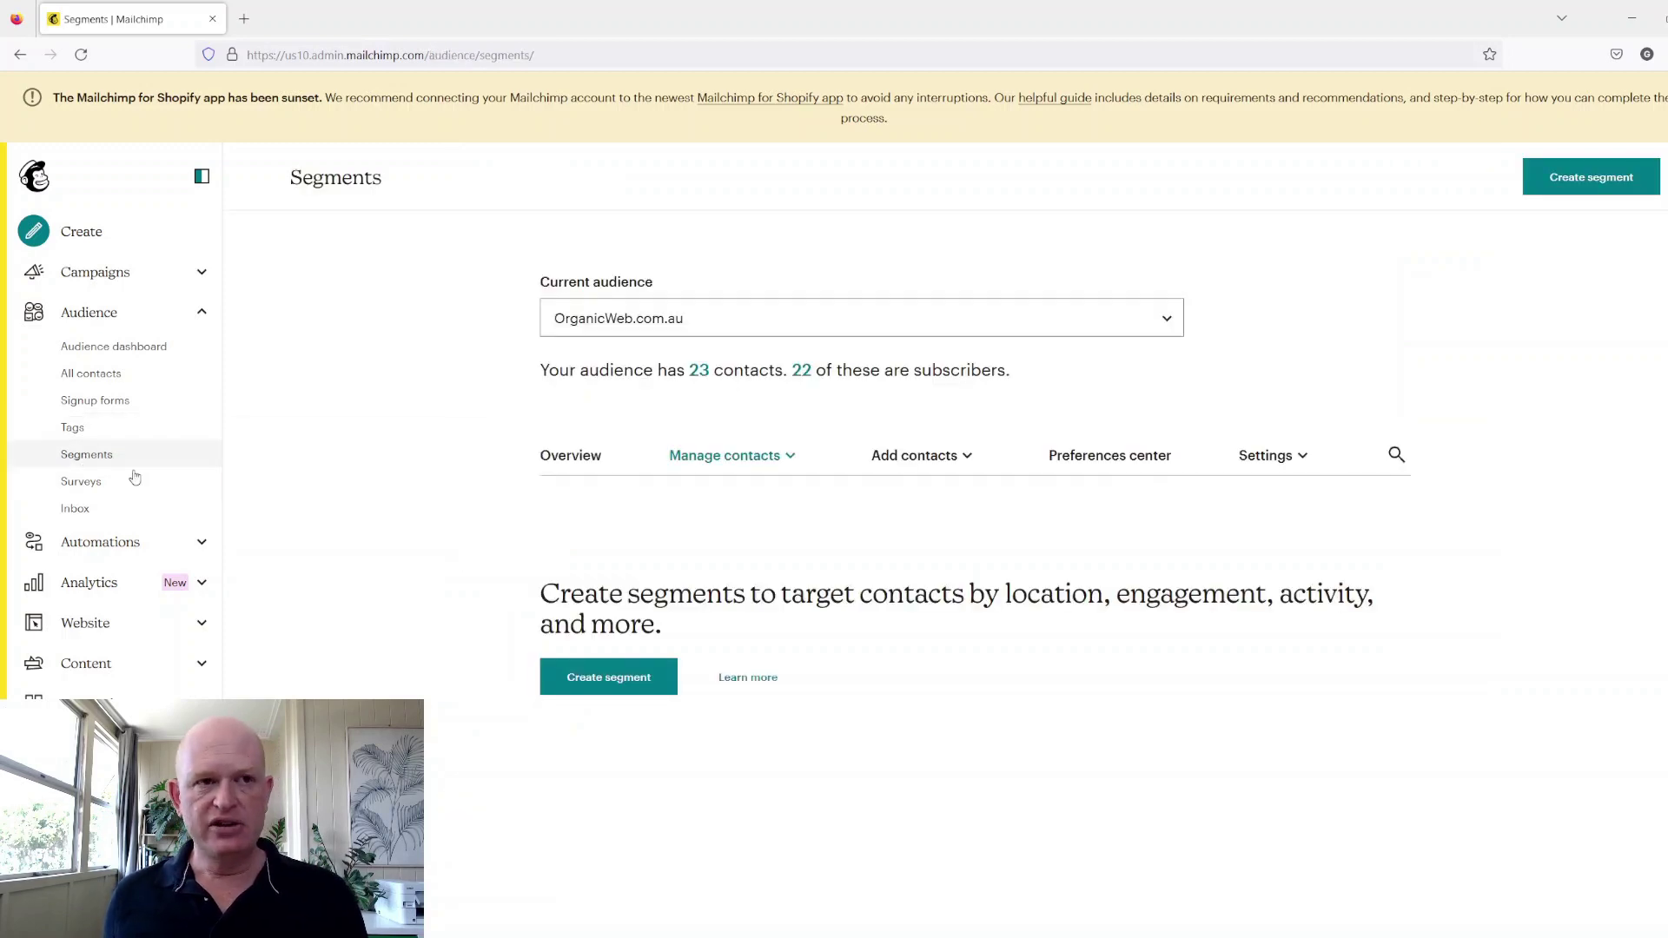
click(608, 676)
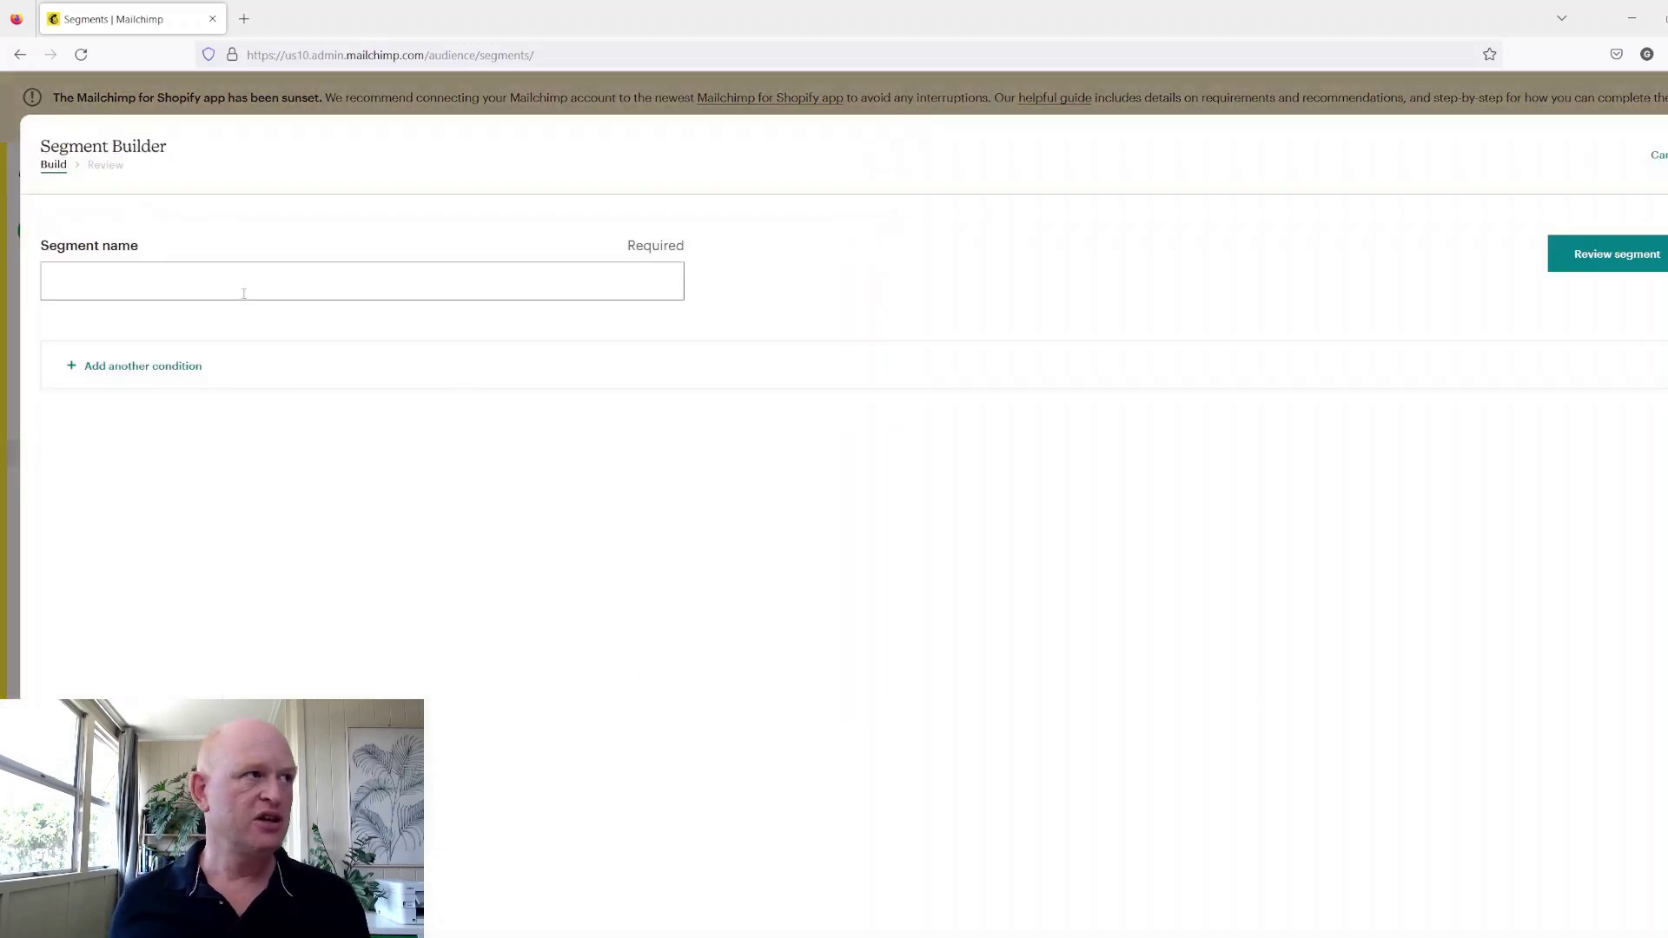
click(244, 292)
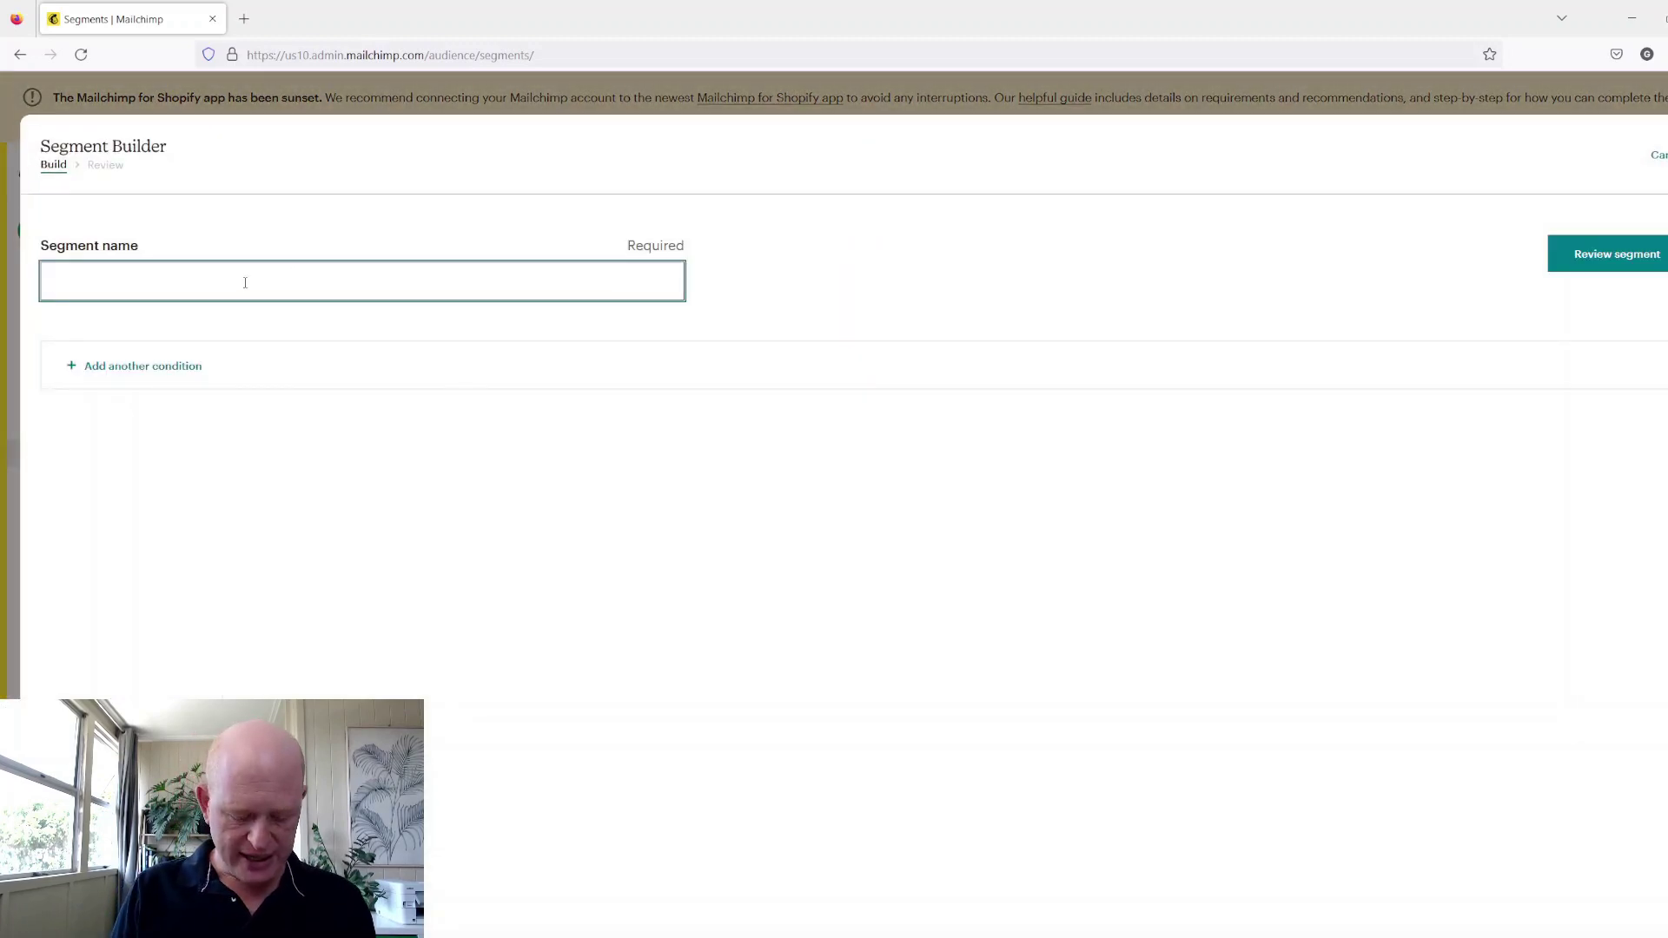
text(Aust)
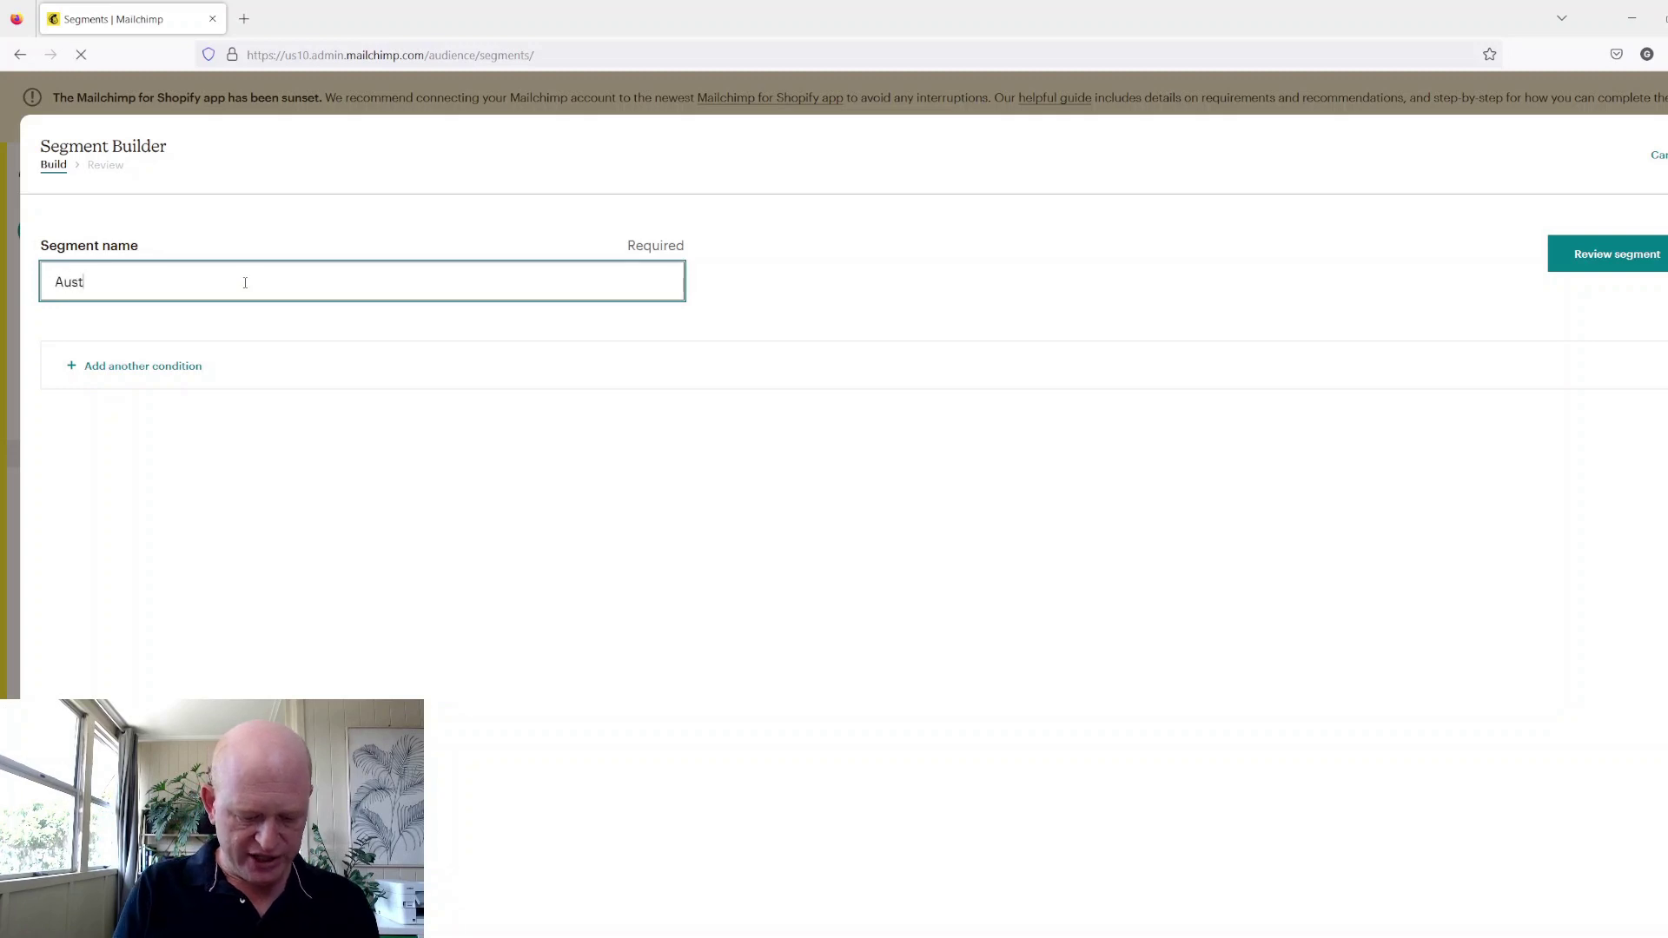
text(ralia)
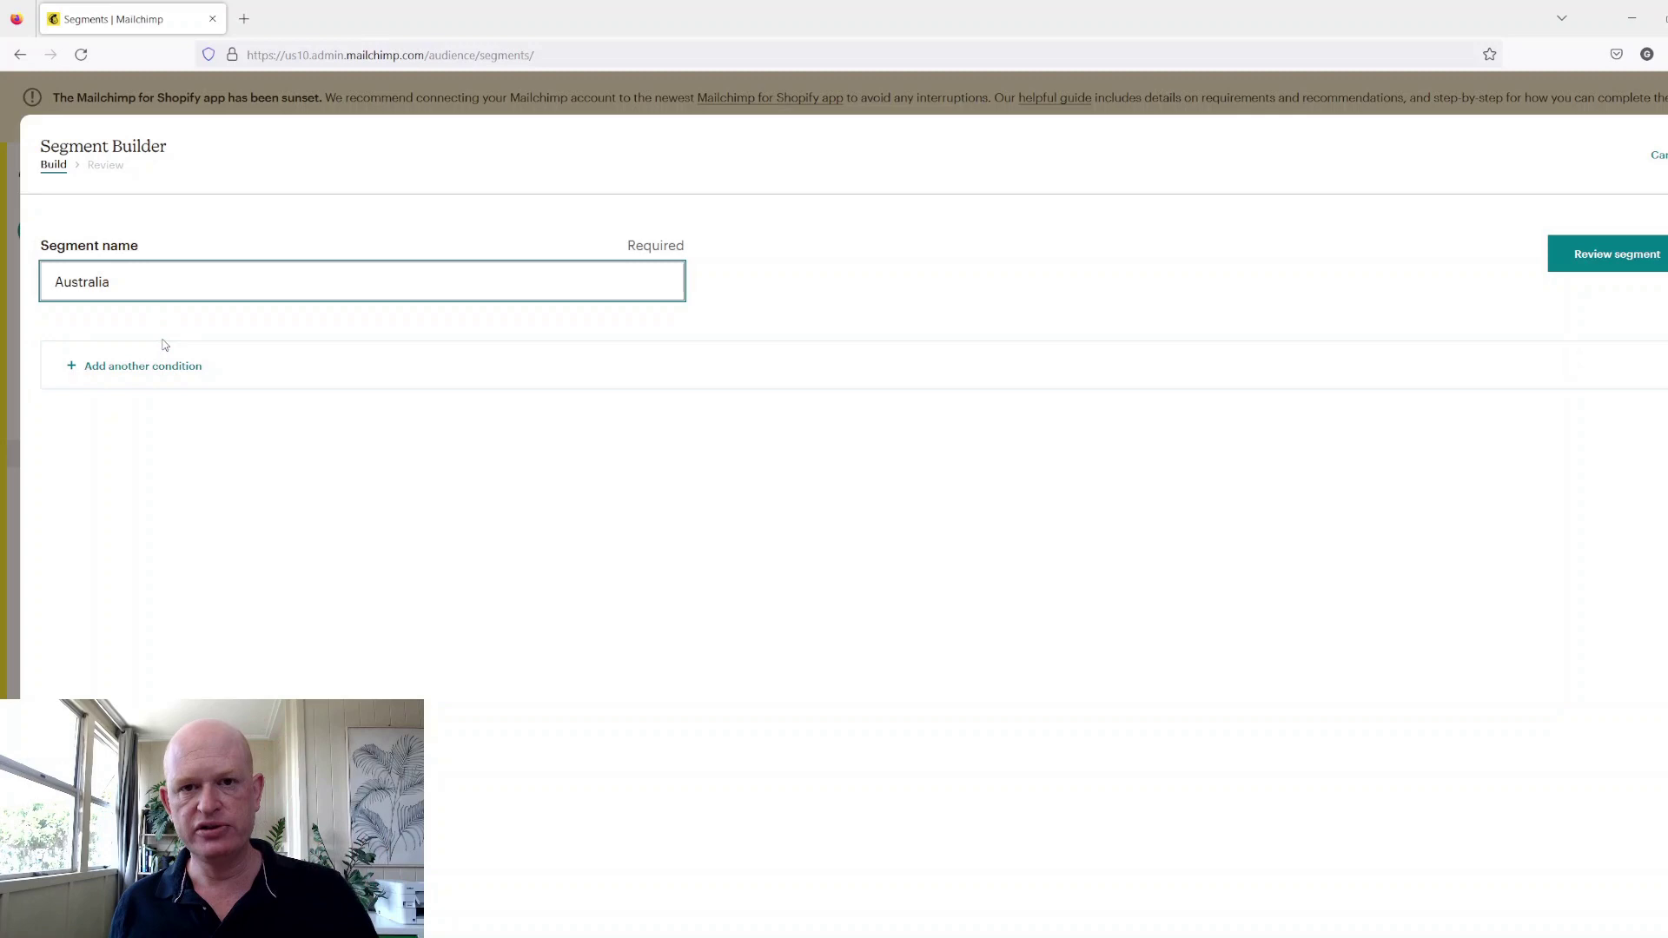
Step: Add a first condition matching contacts tagged Perth
click(128, 369)
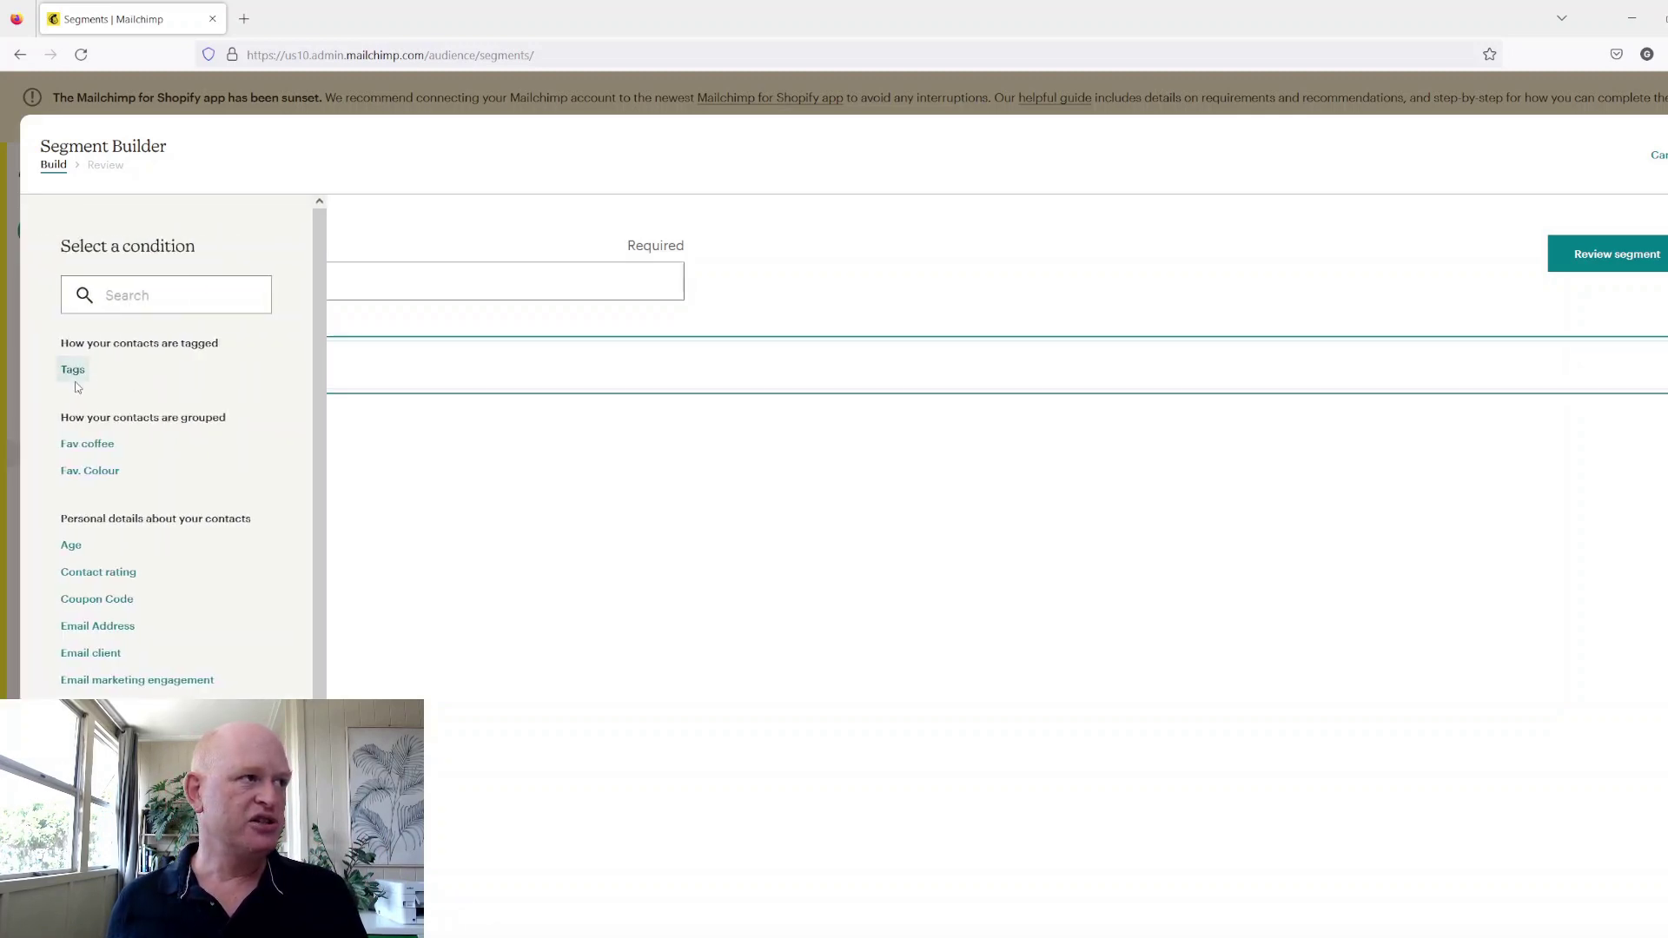
click(73, 371)
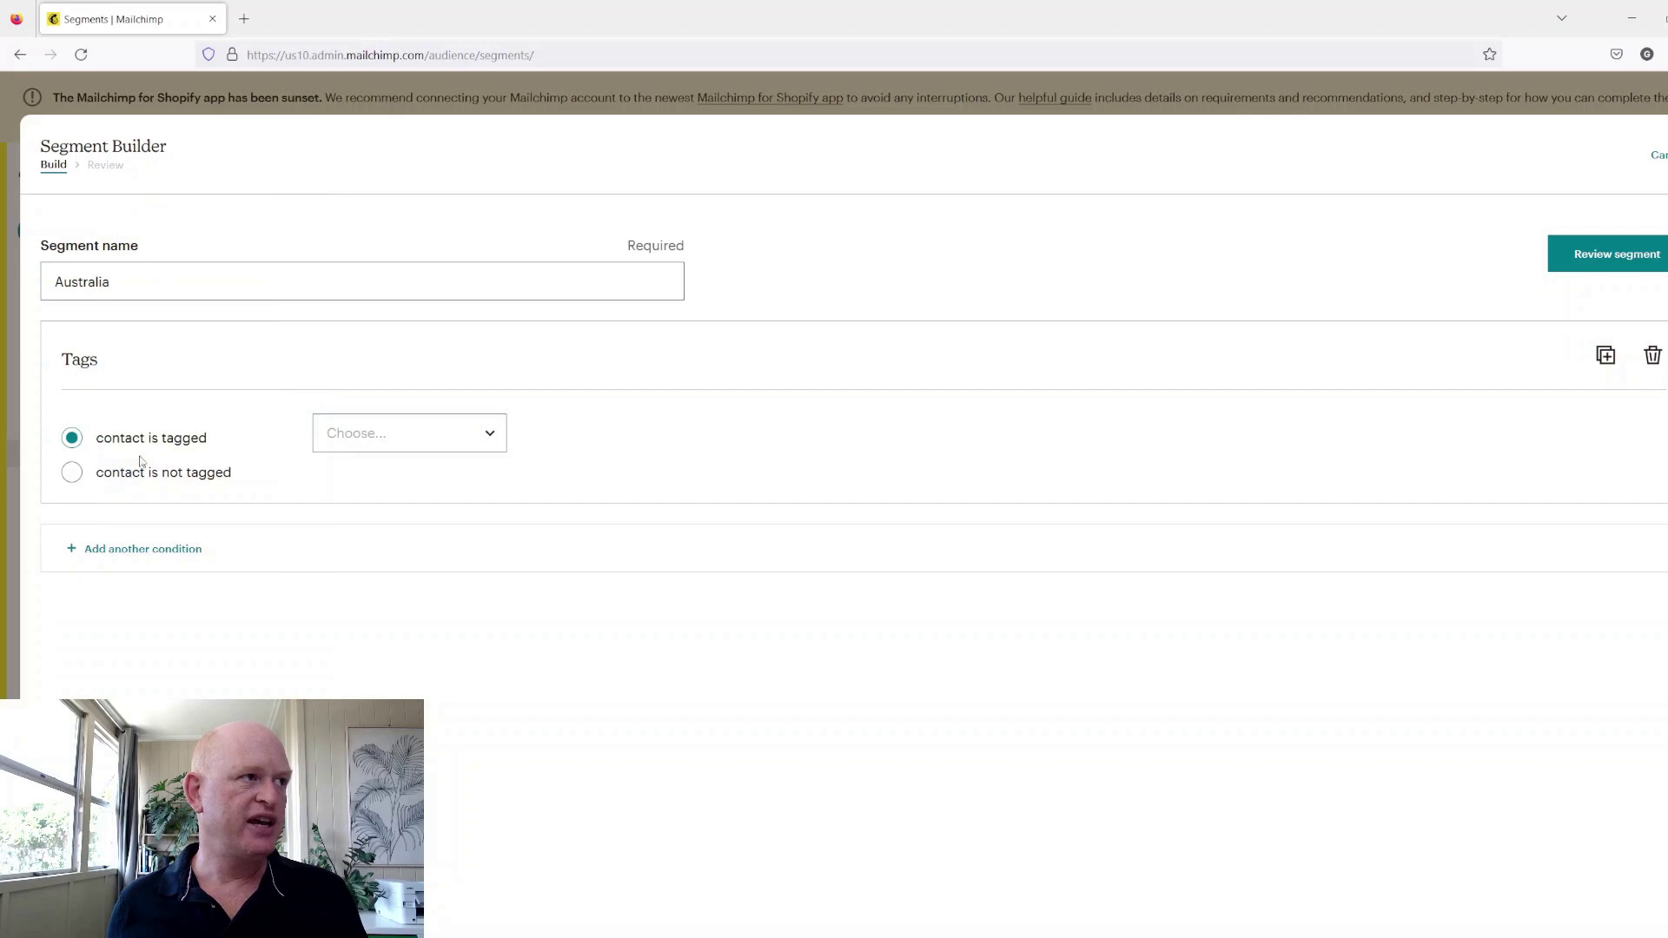
click(488, 434)
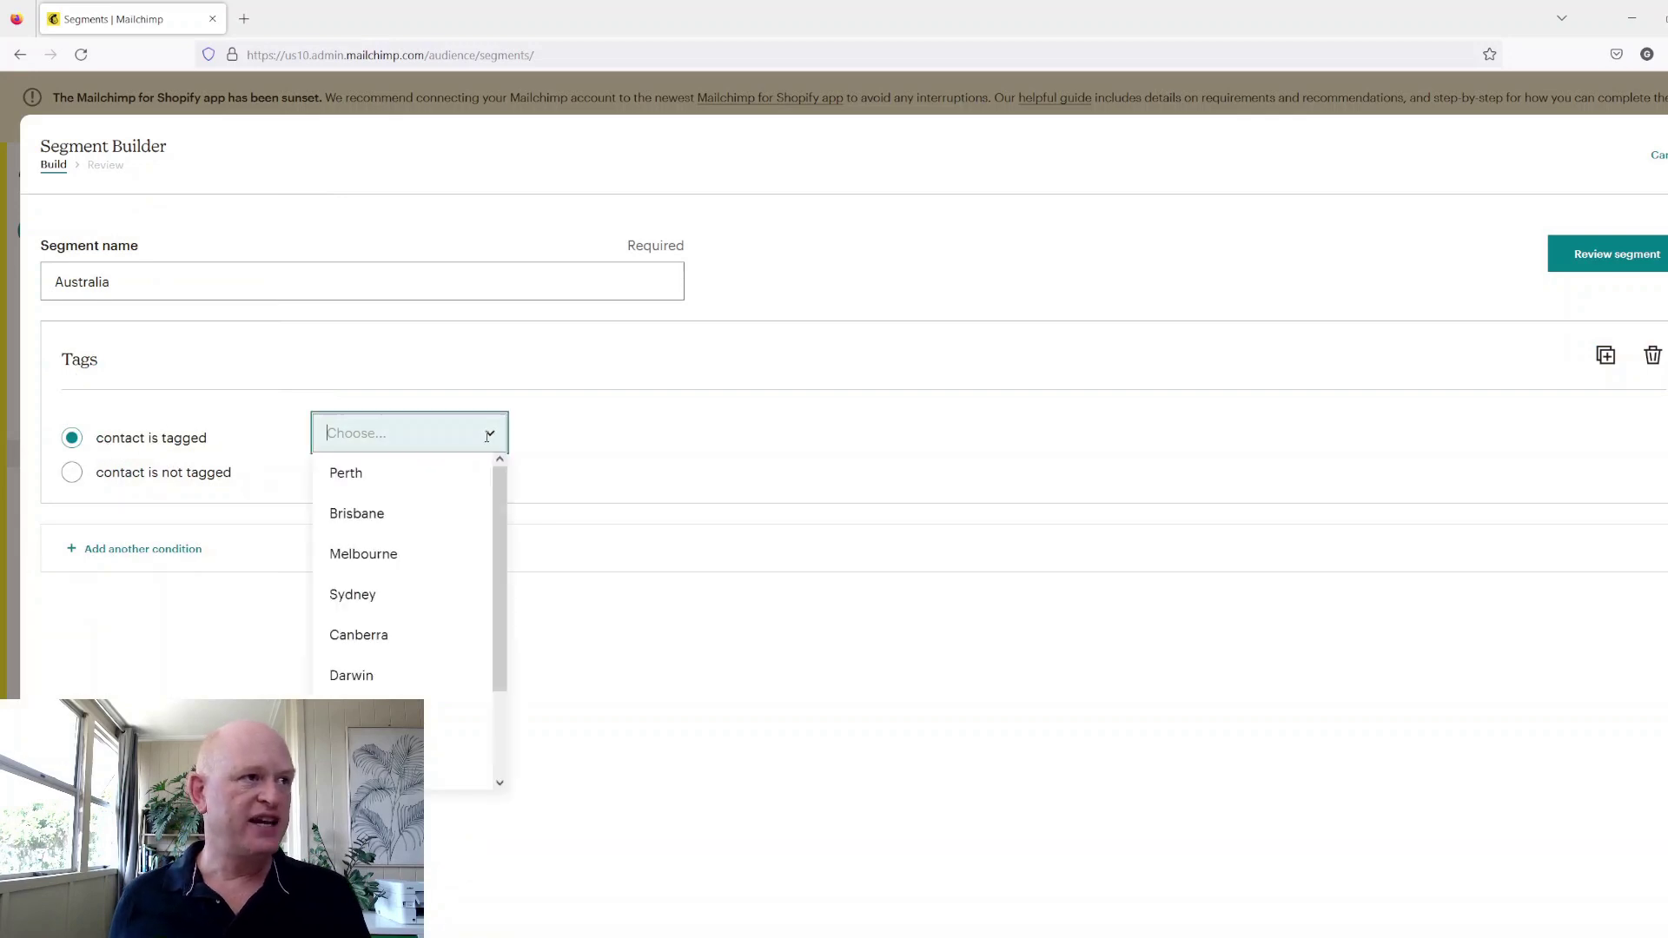
click(413, 473)
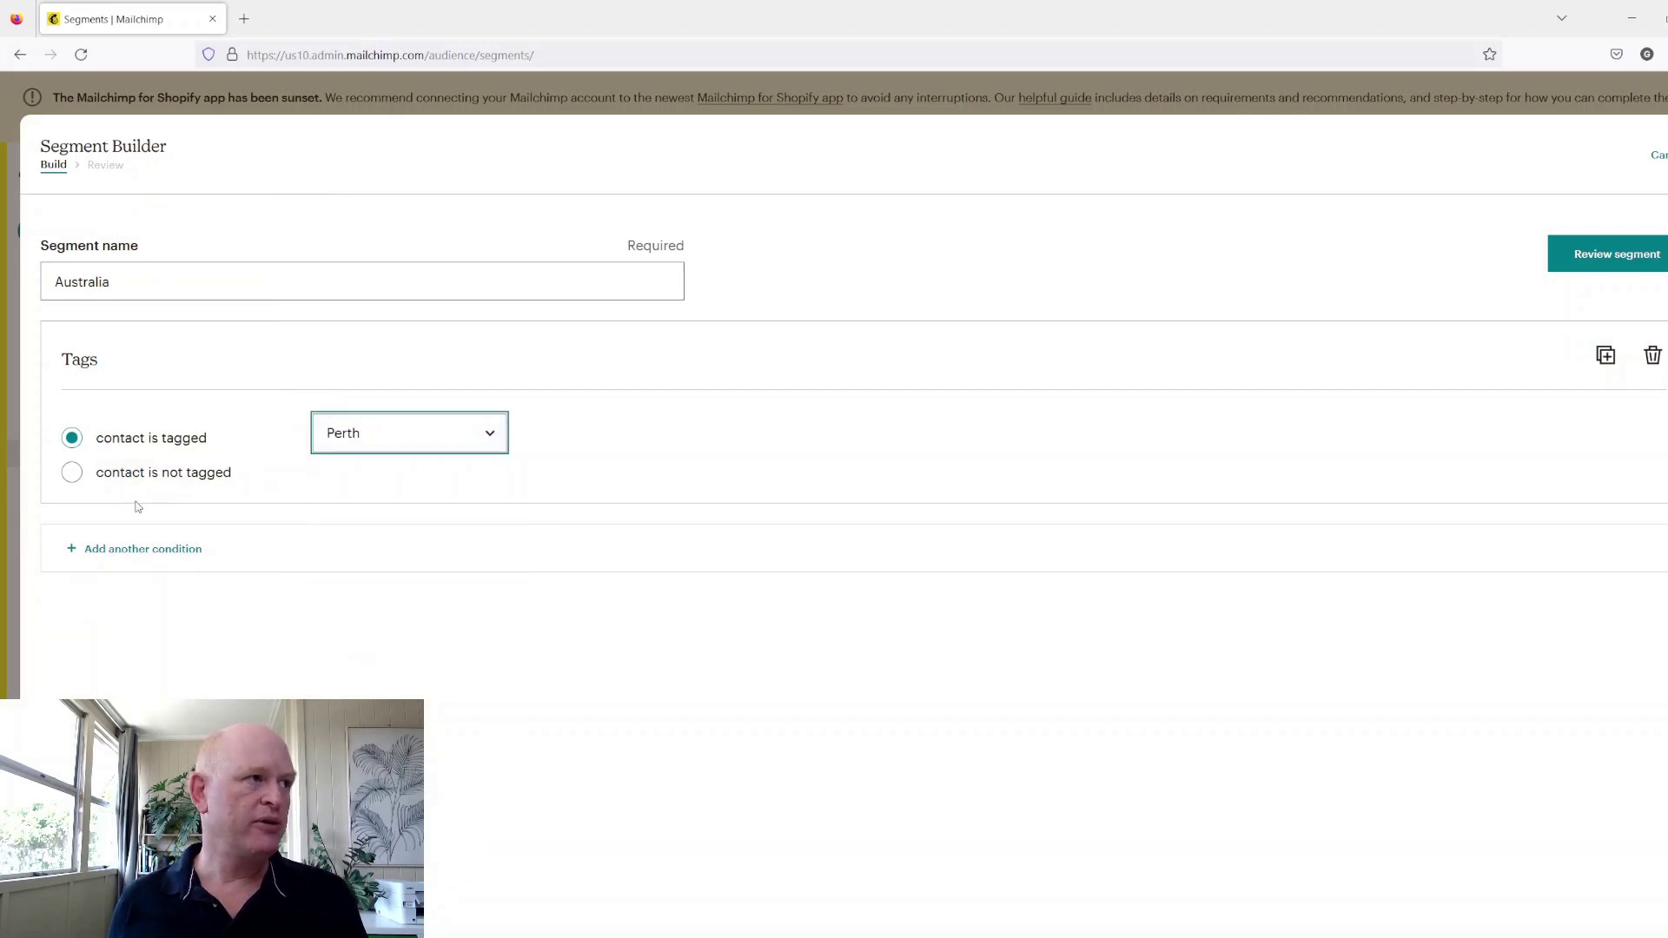
Step: Add a second condition for the Melbourne tag and join the conditions with Or
click(130, 555)
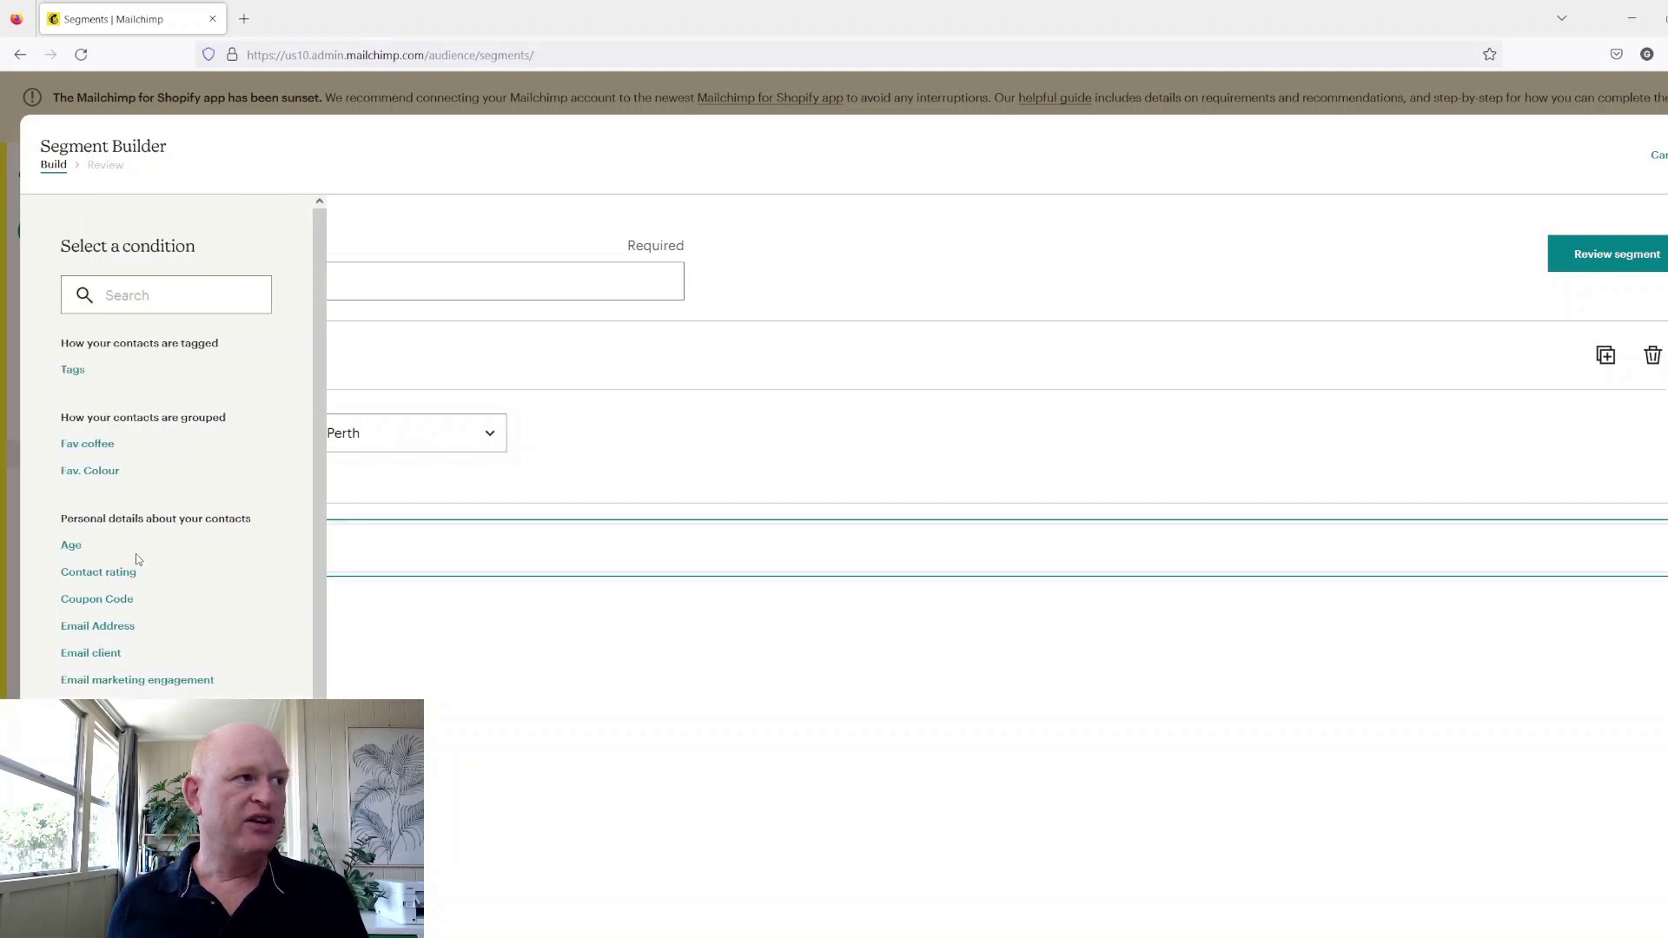
click(73, 370)
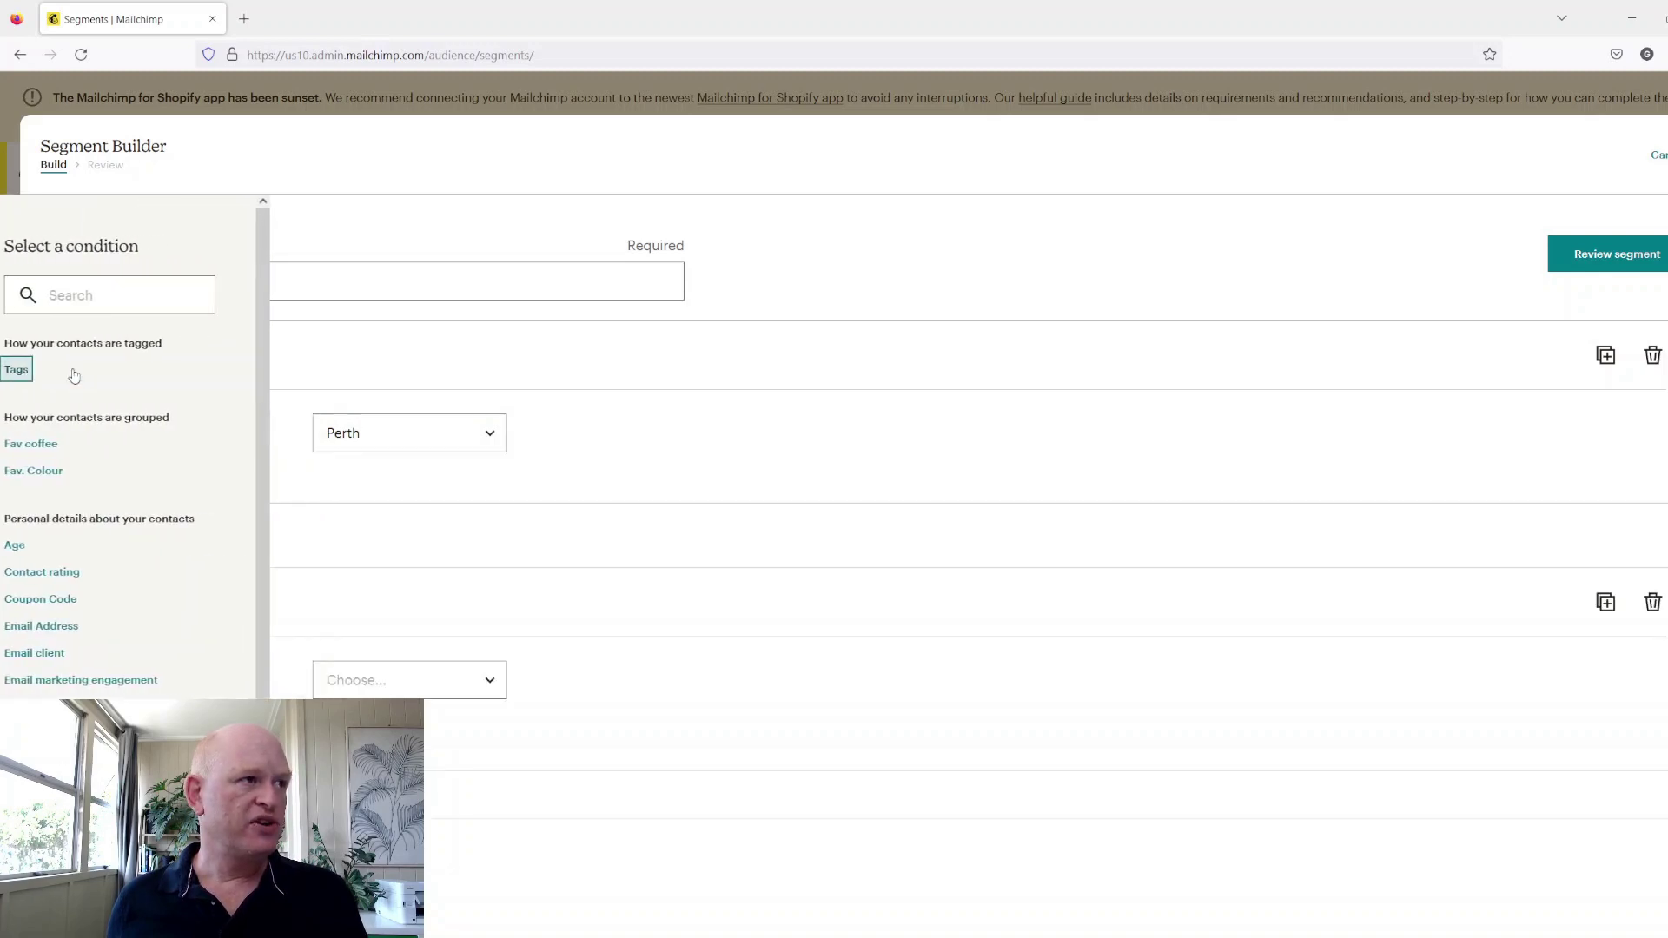
click(409, 679)
scroll(405, 496, down, 1)
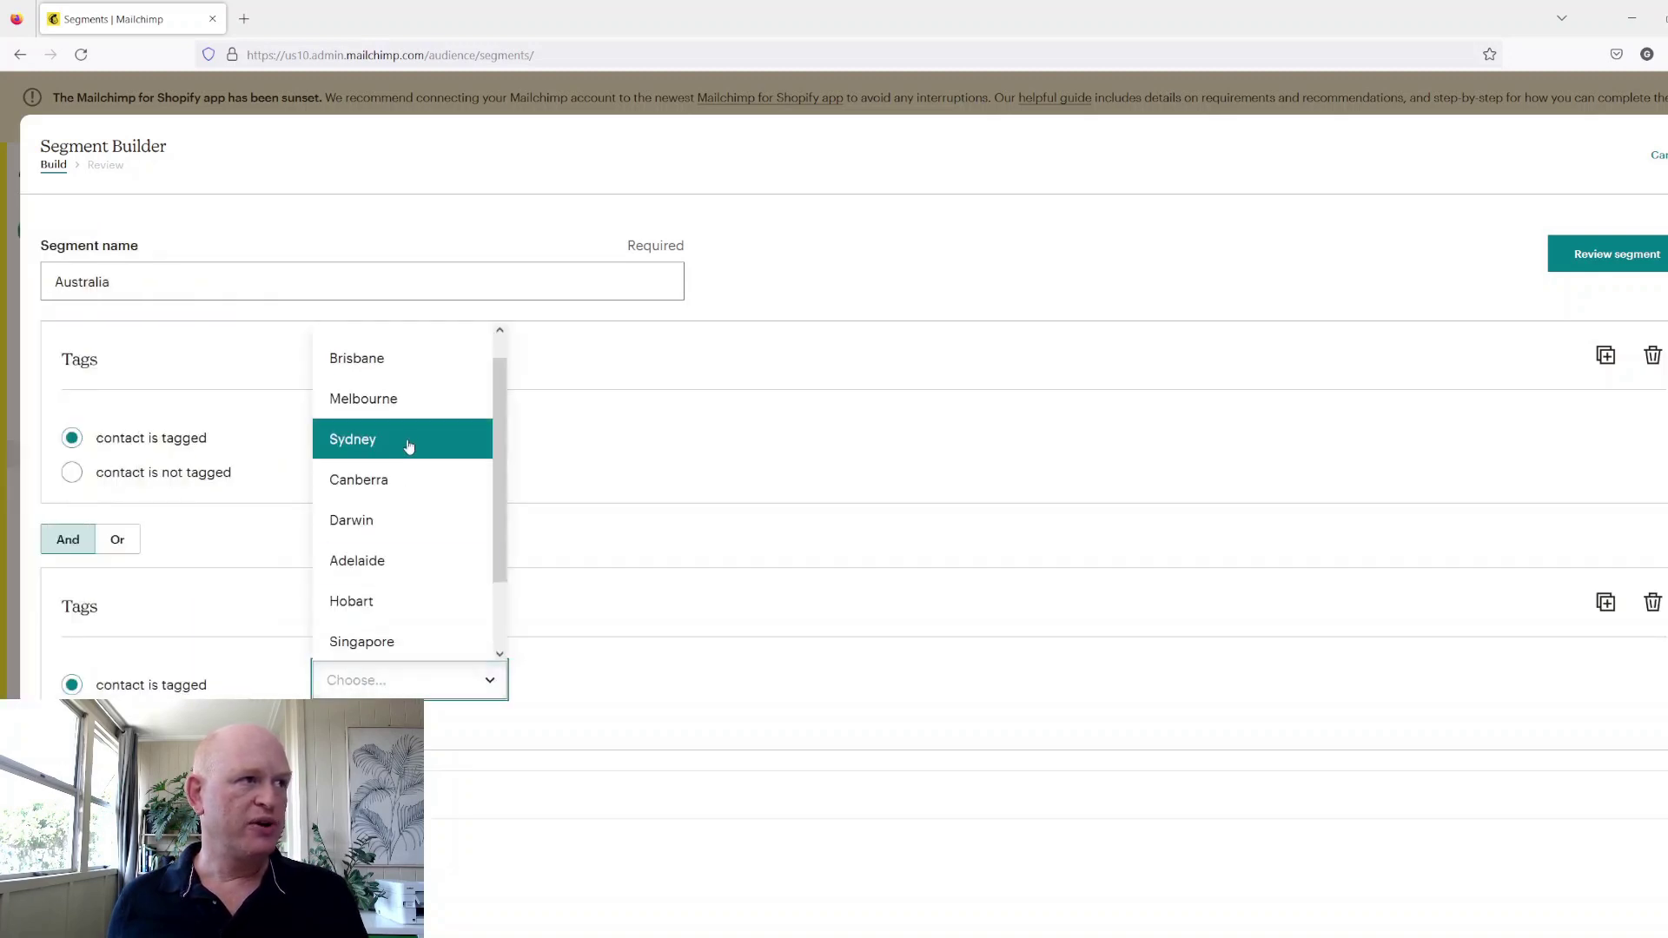
click(407, 397)
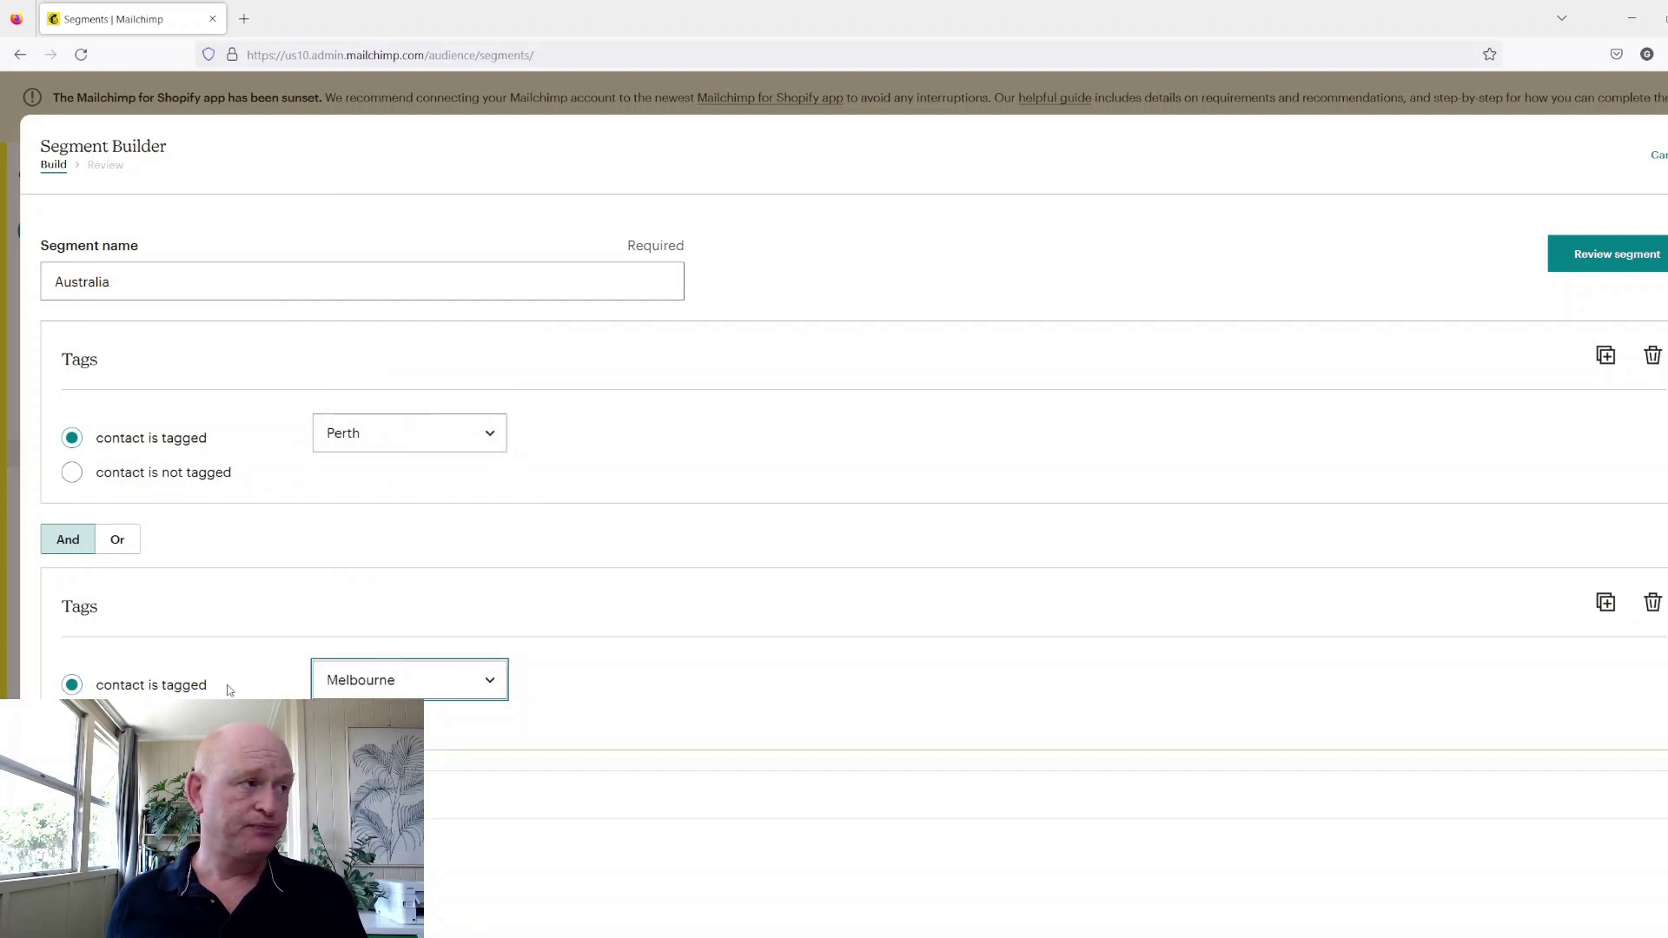
click(116, 540)
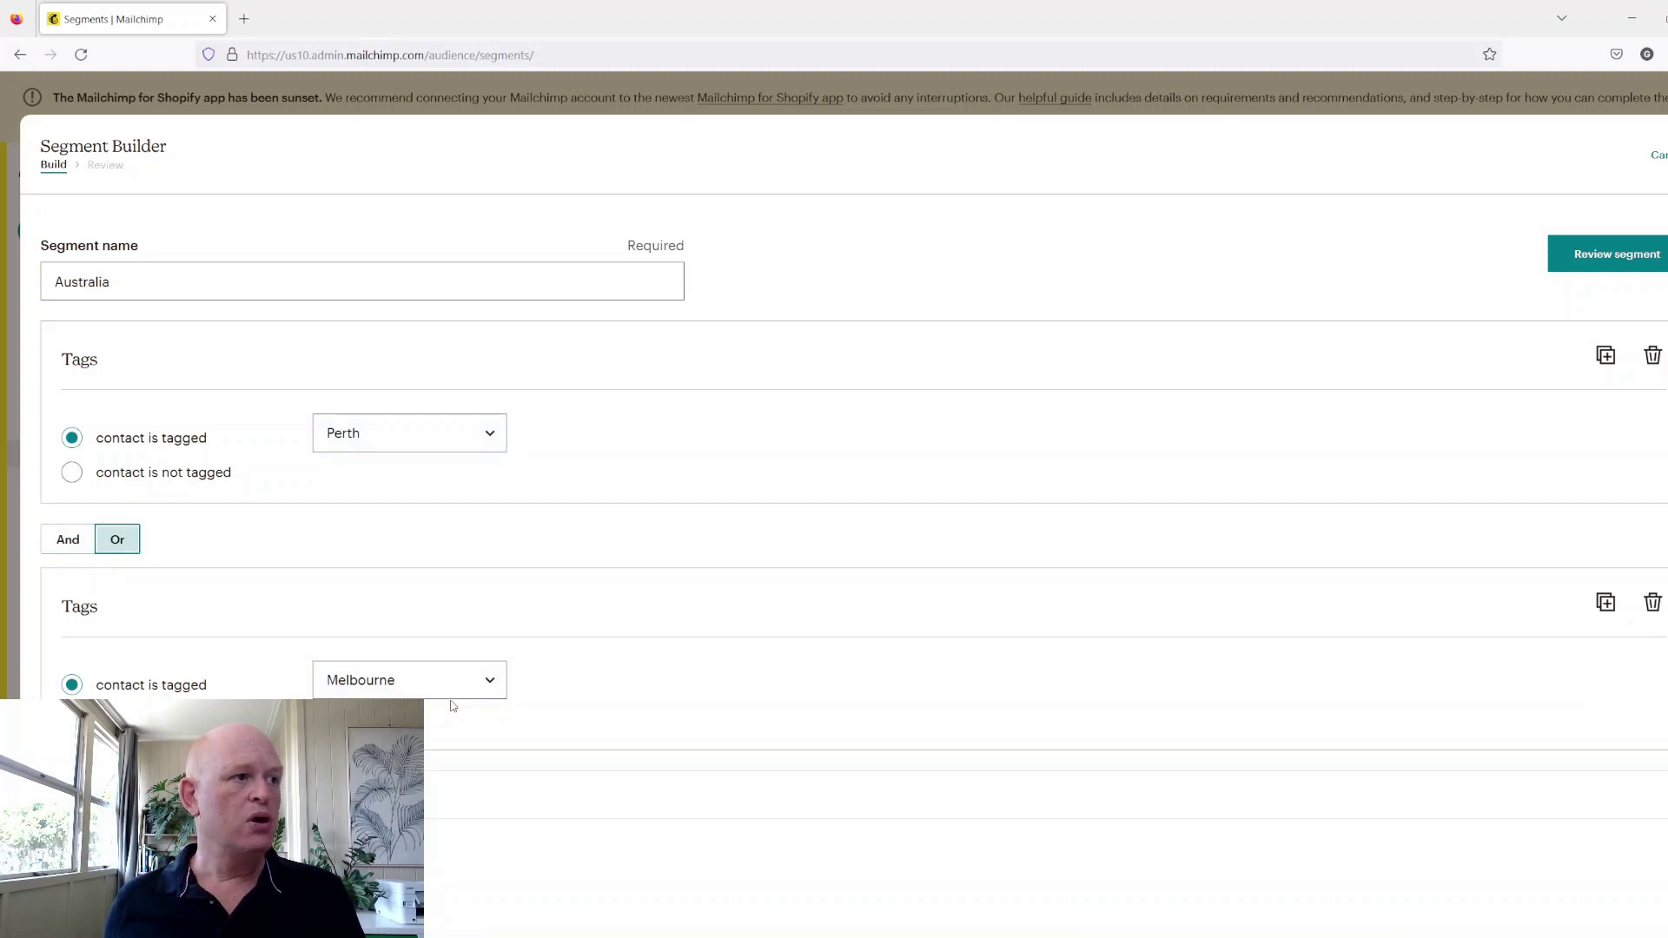
Step: Add three more tag-based conditions to the segment
key(Tab)
key(Return)
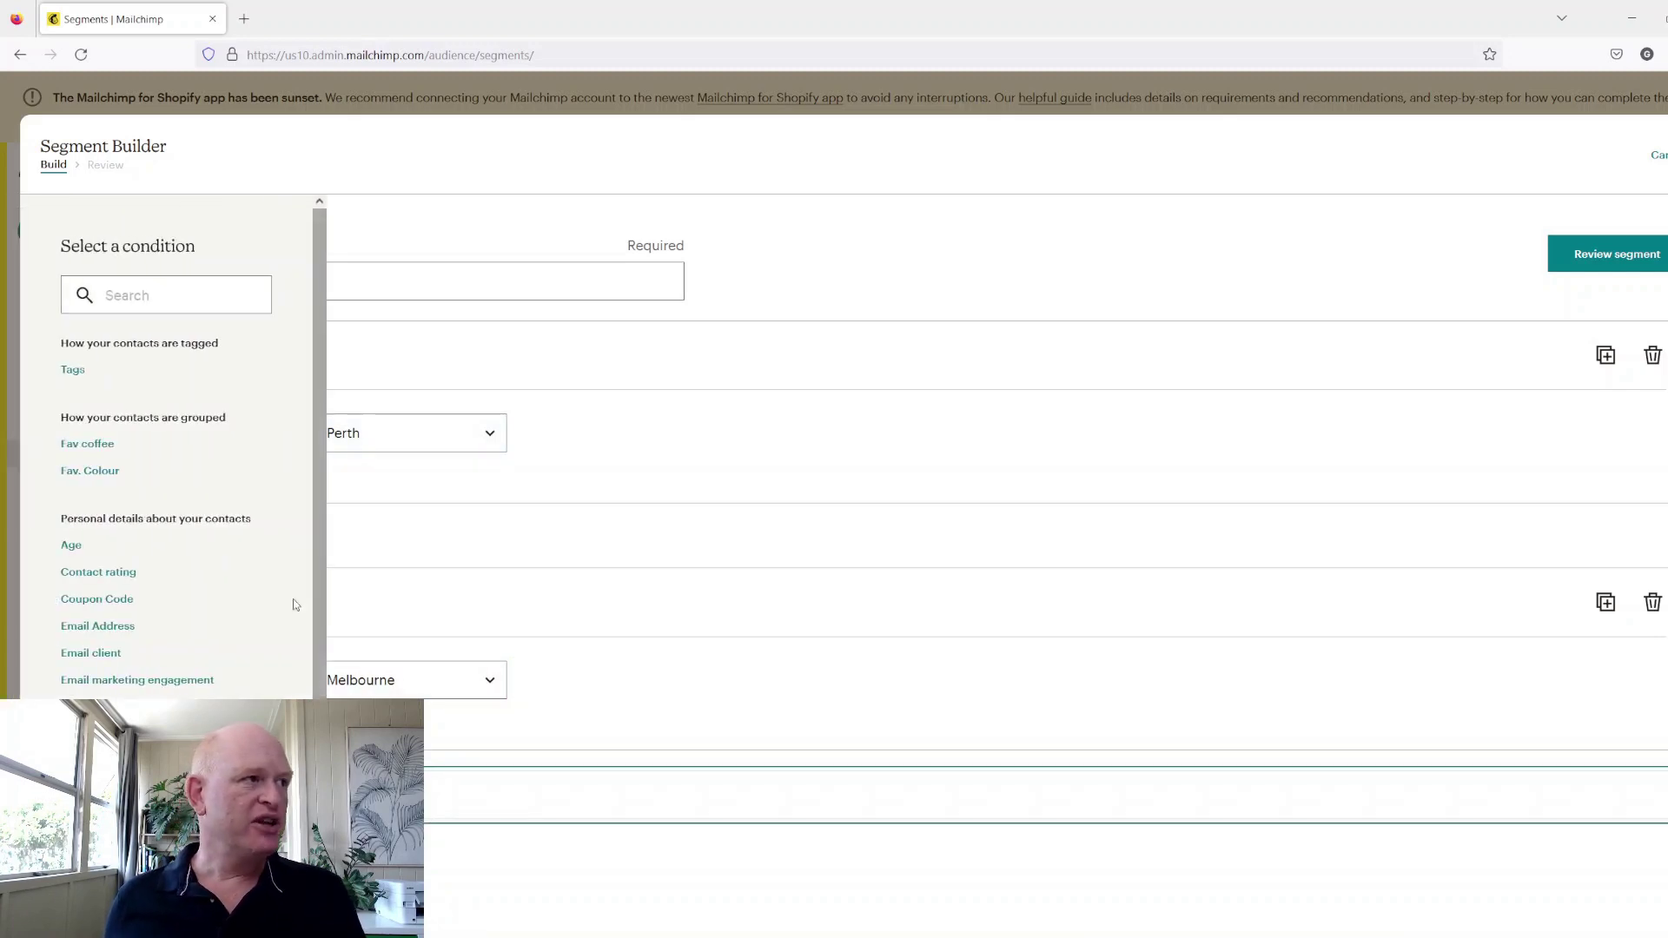
click(73, 371)
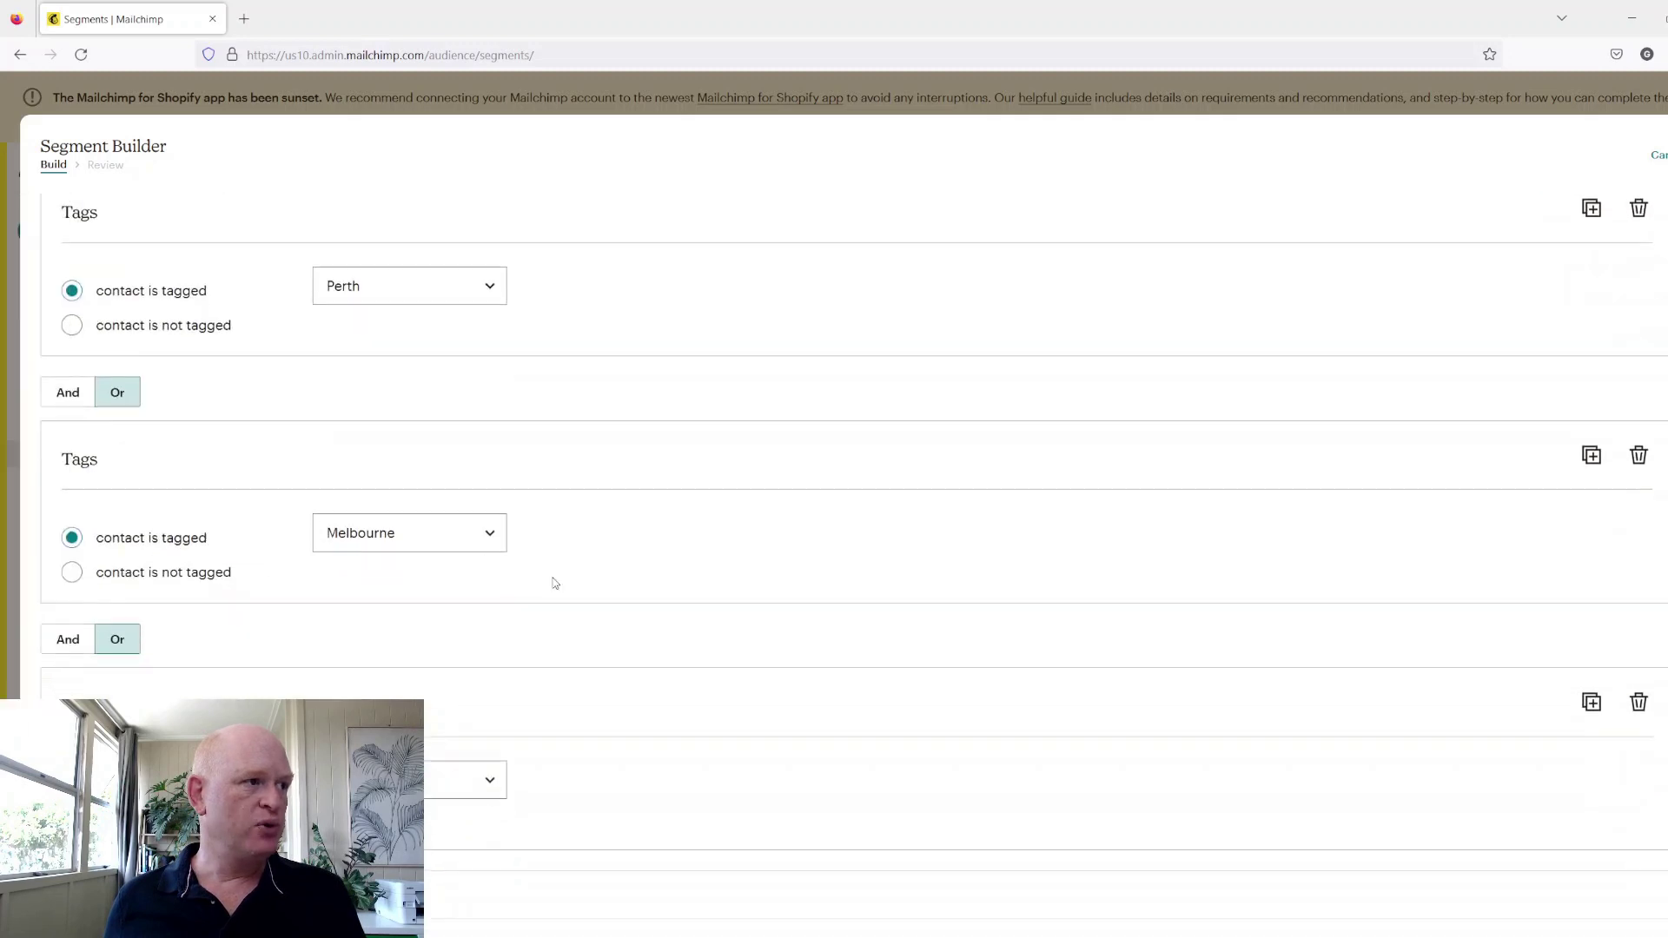
click(443, 779)
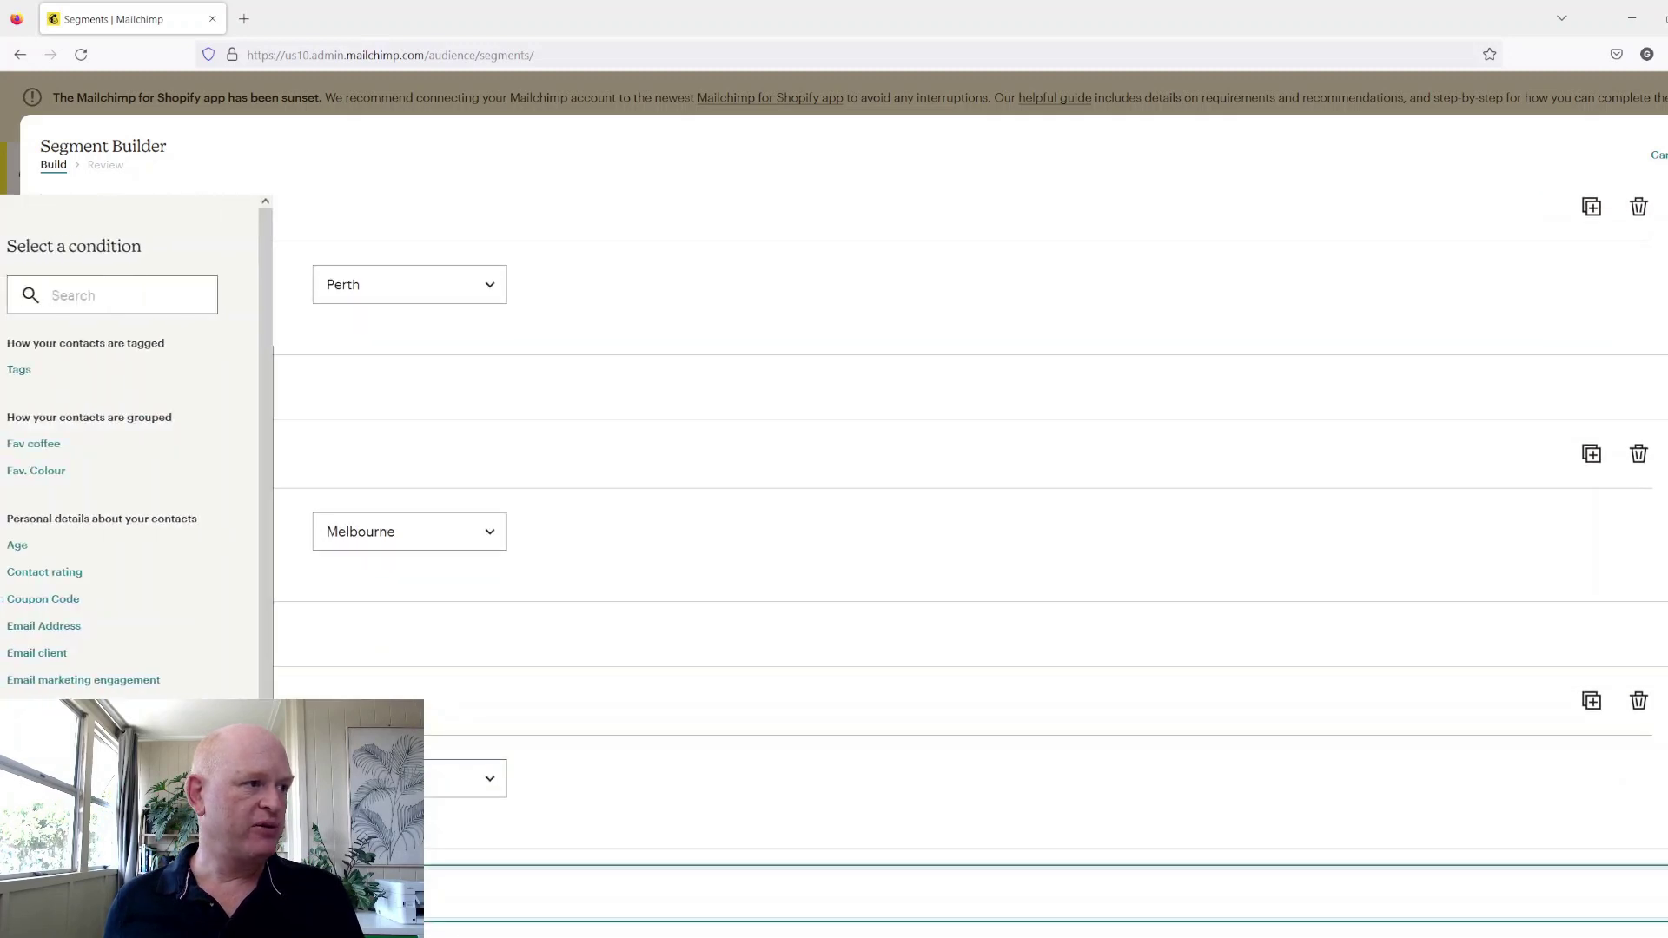
click(73, 371)
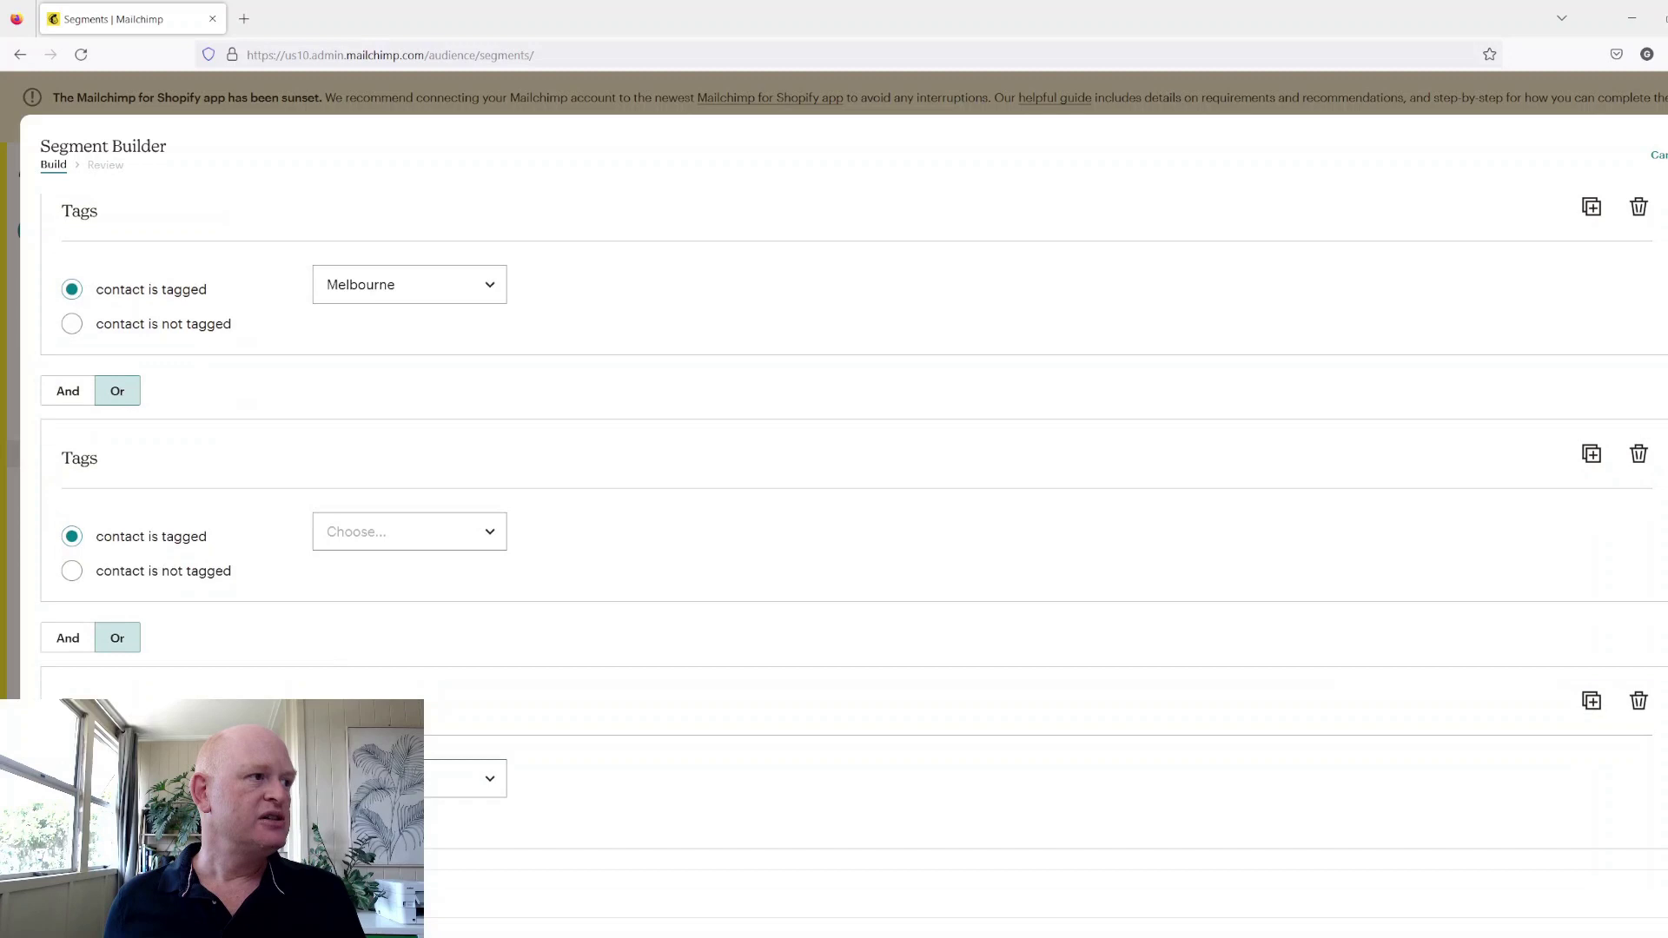
click(443, 778)
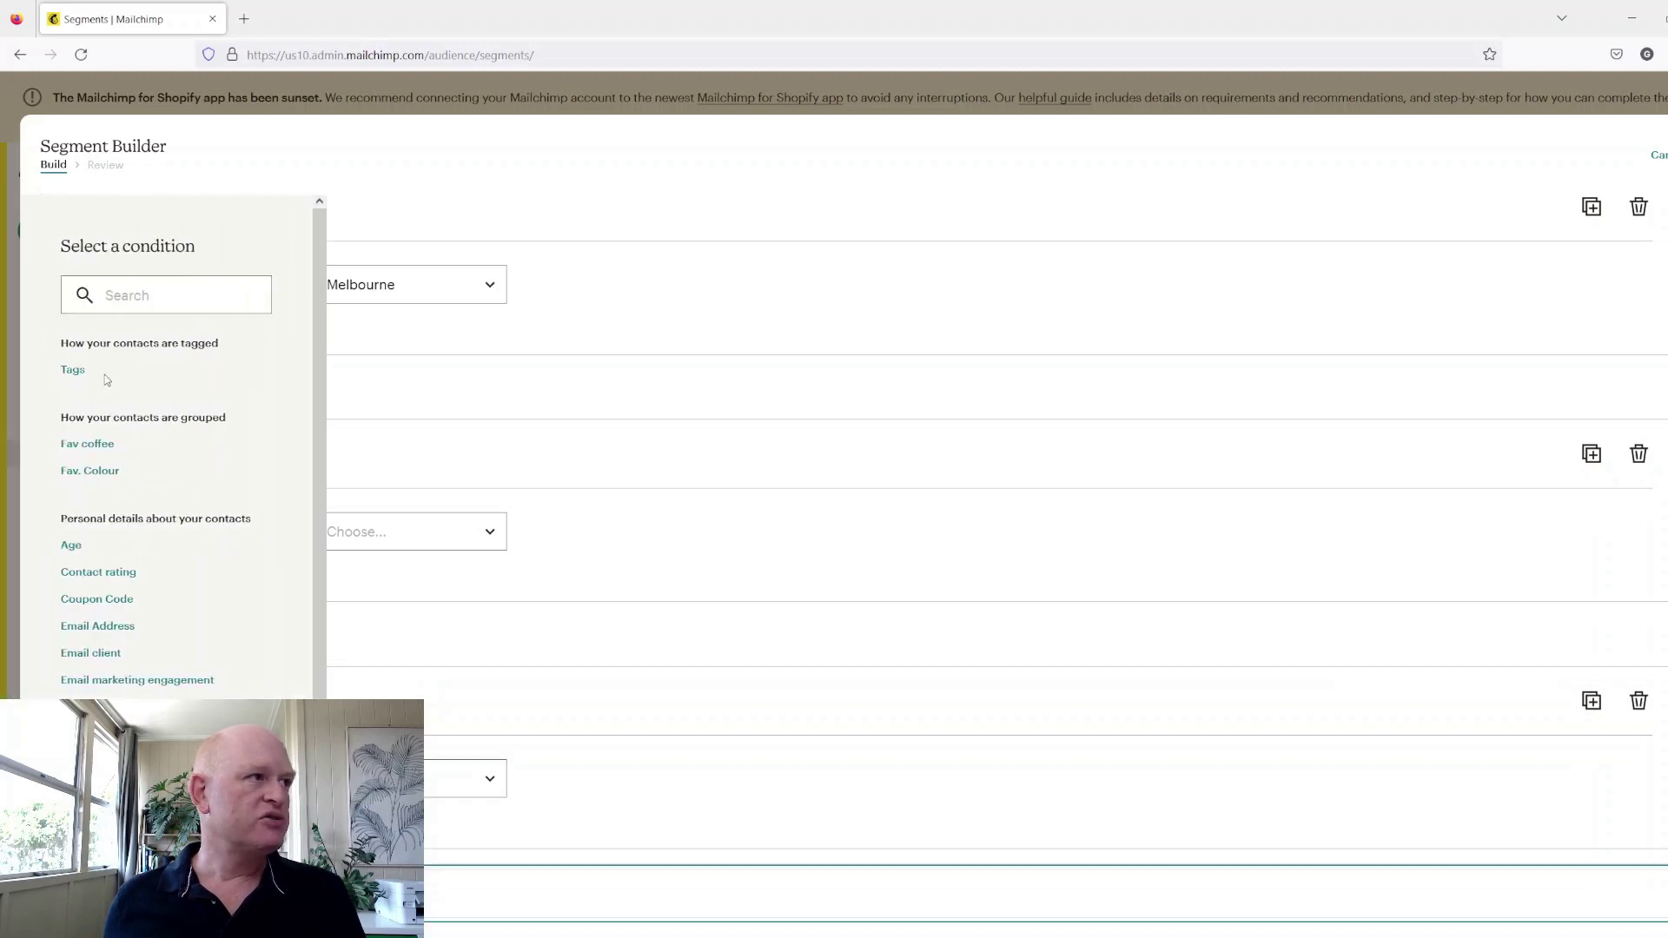
click(73, 371)
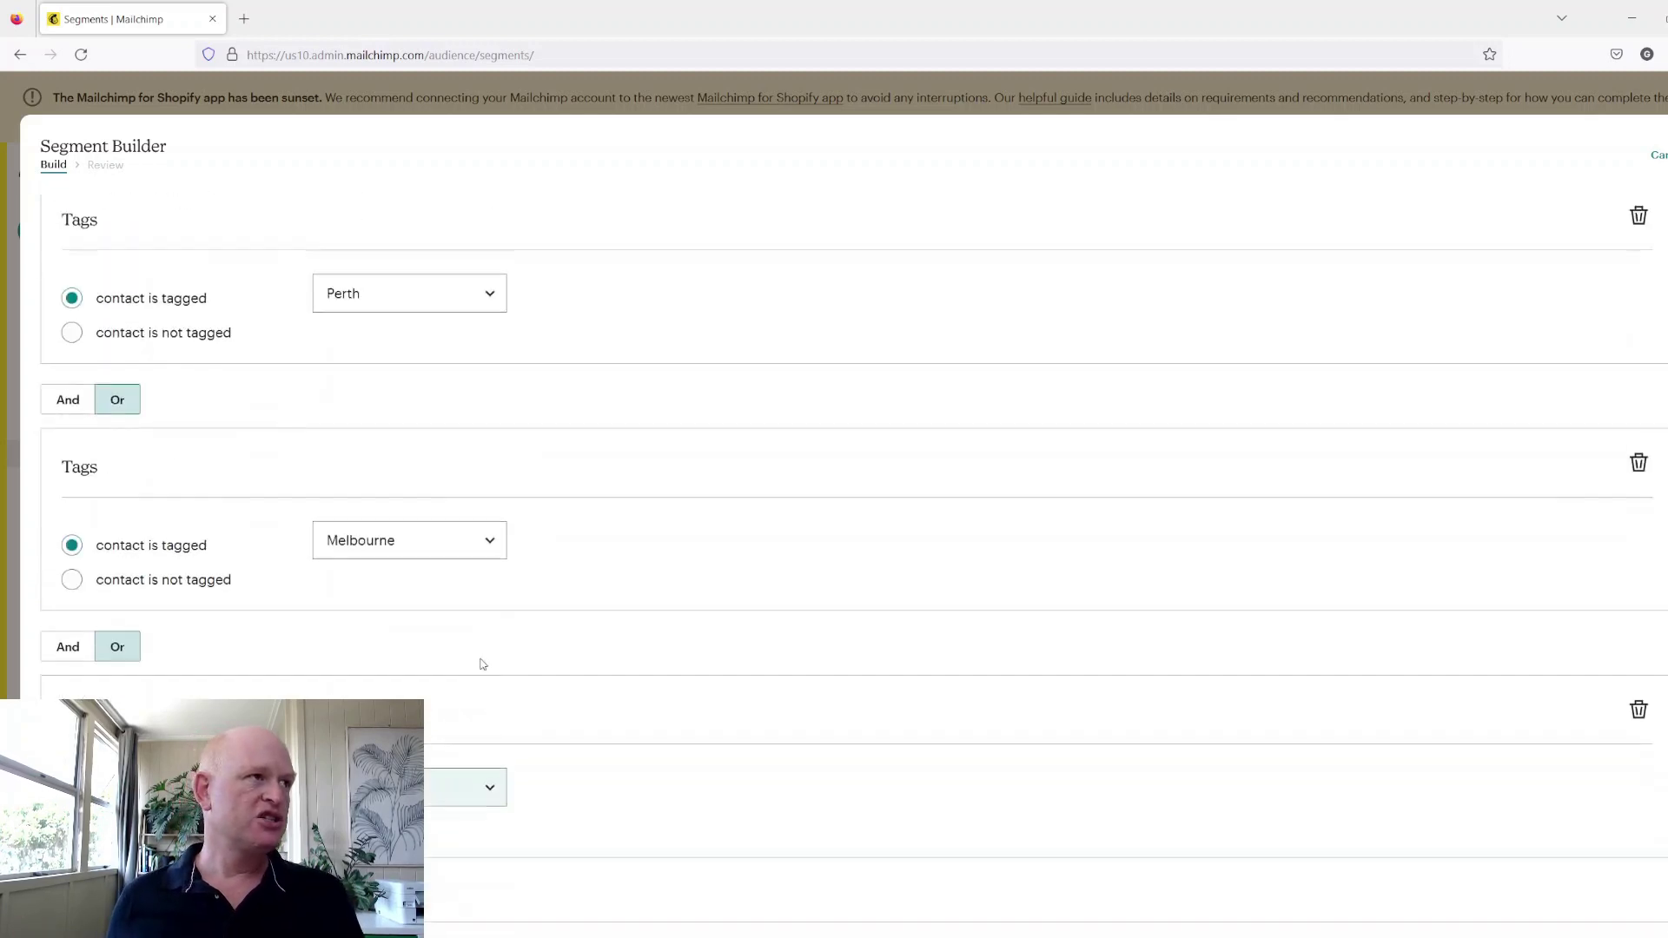
scroll(481, 665, up, 2)
scroll(391, 652, up, 2)
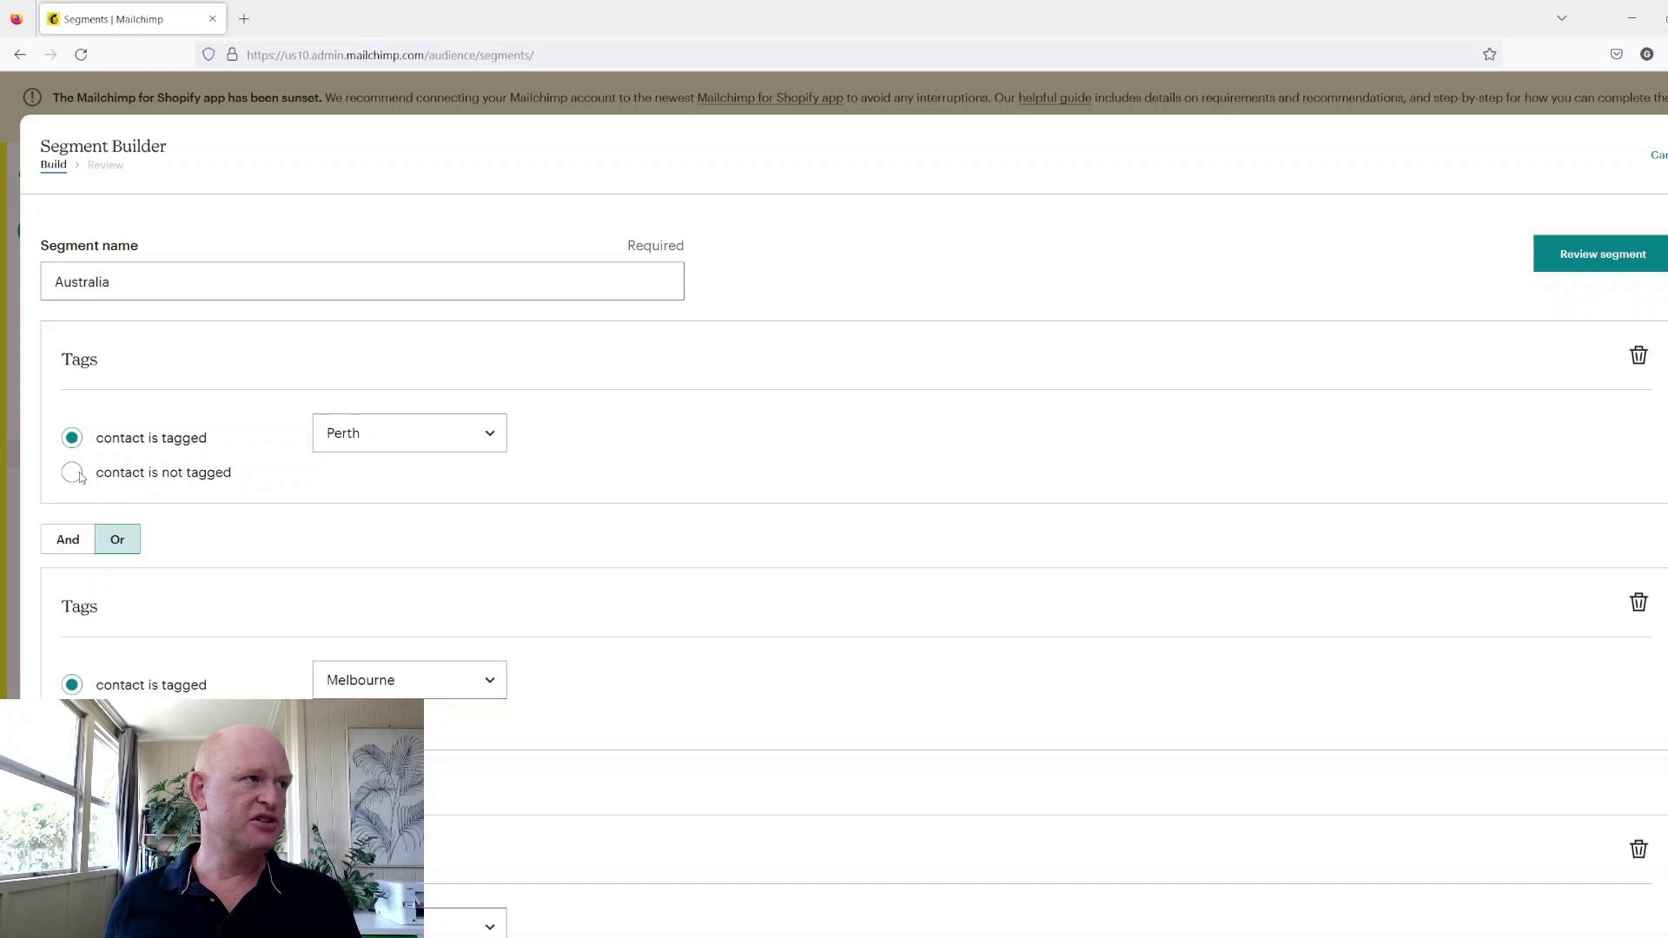
Step: Adjust the first tag condition, then cancel to discard the Australia segment draft
click(73, 473)
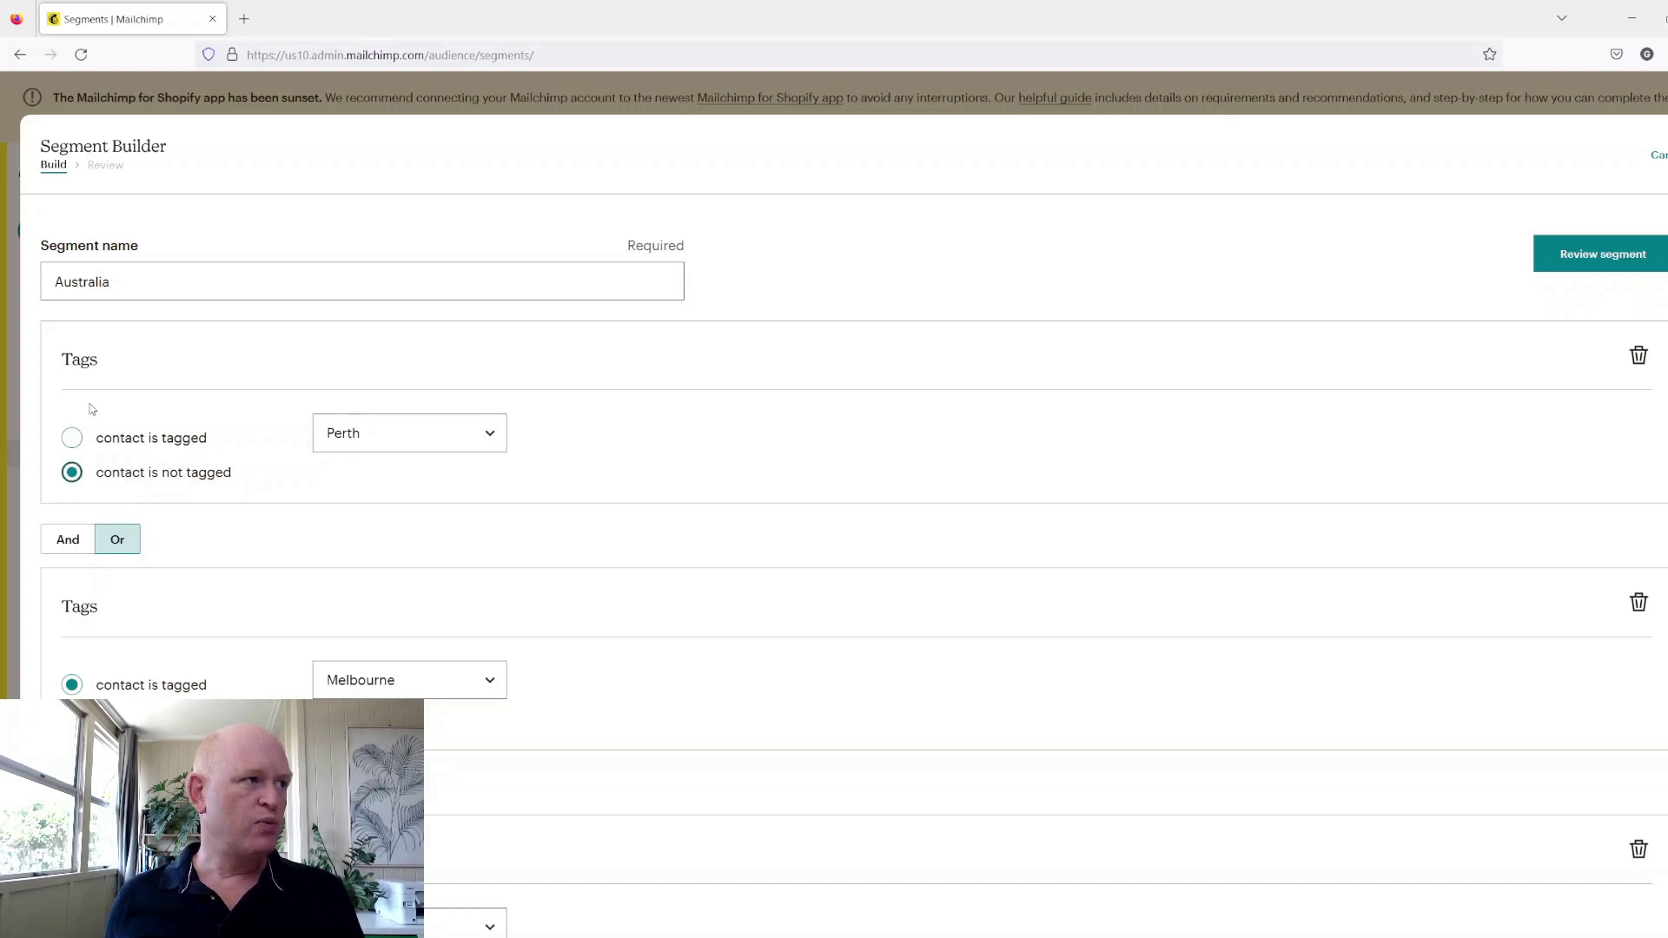
click(375, 433)
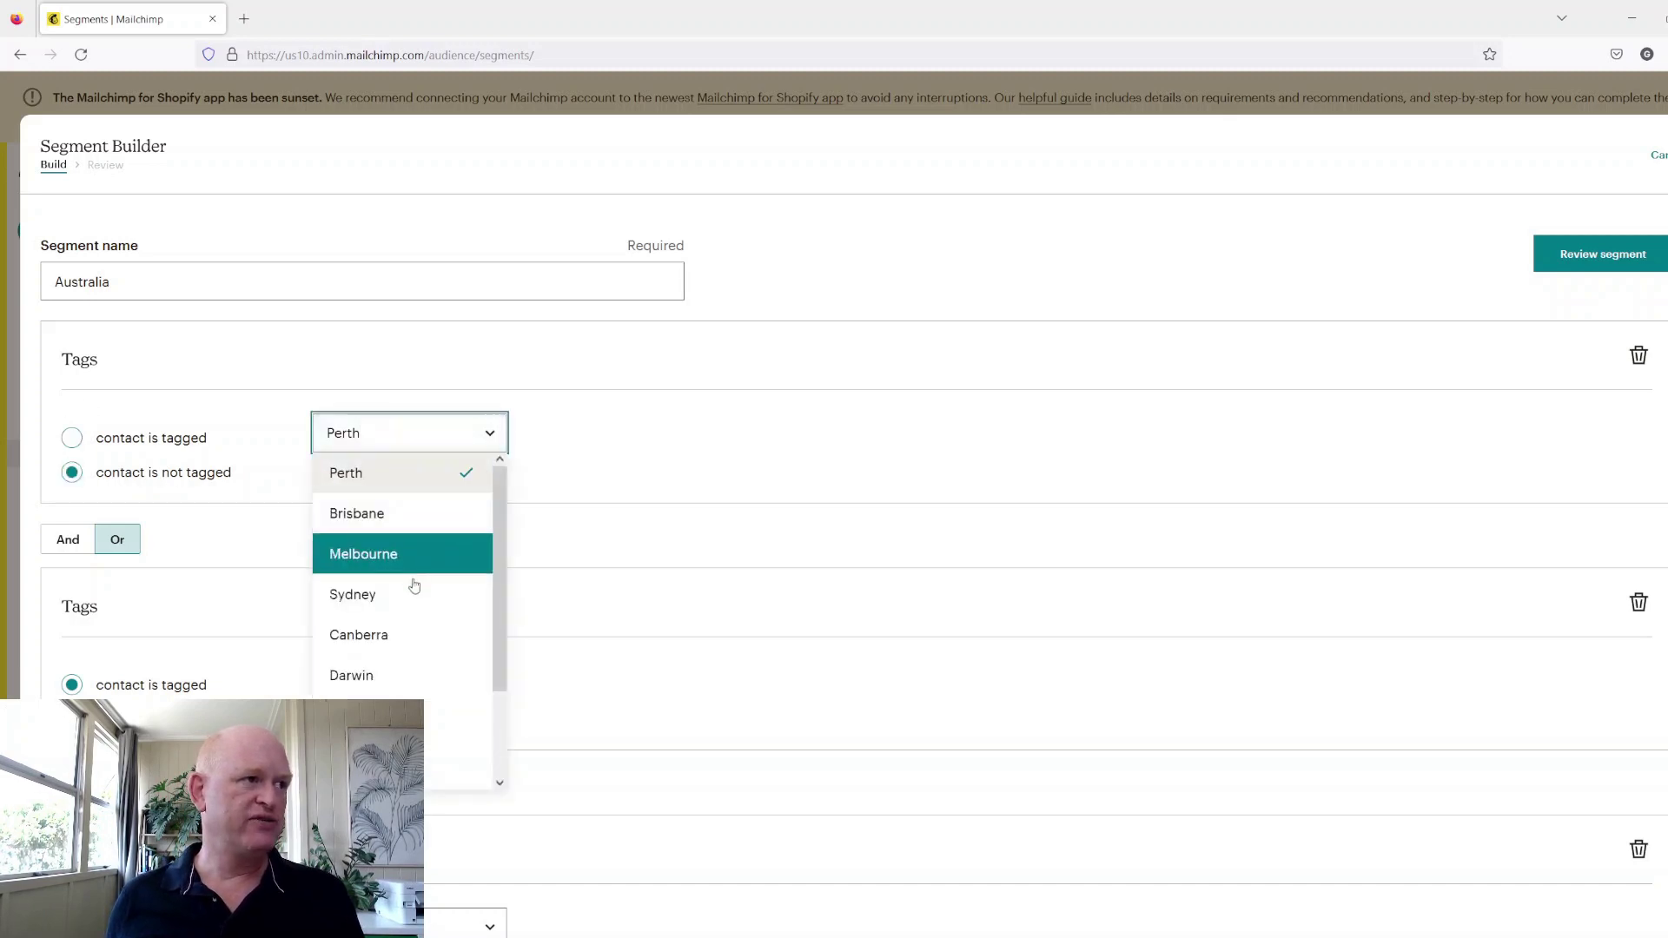
key(Up)
key(Up)
key(Up)
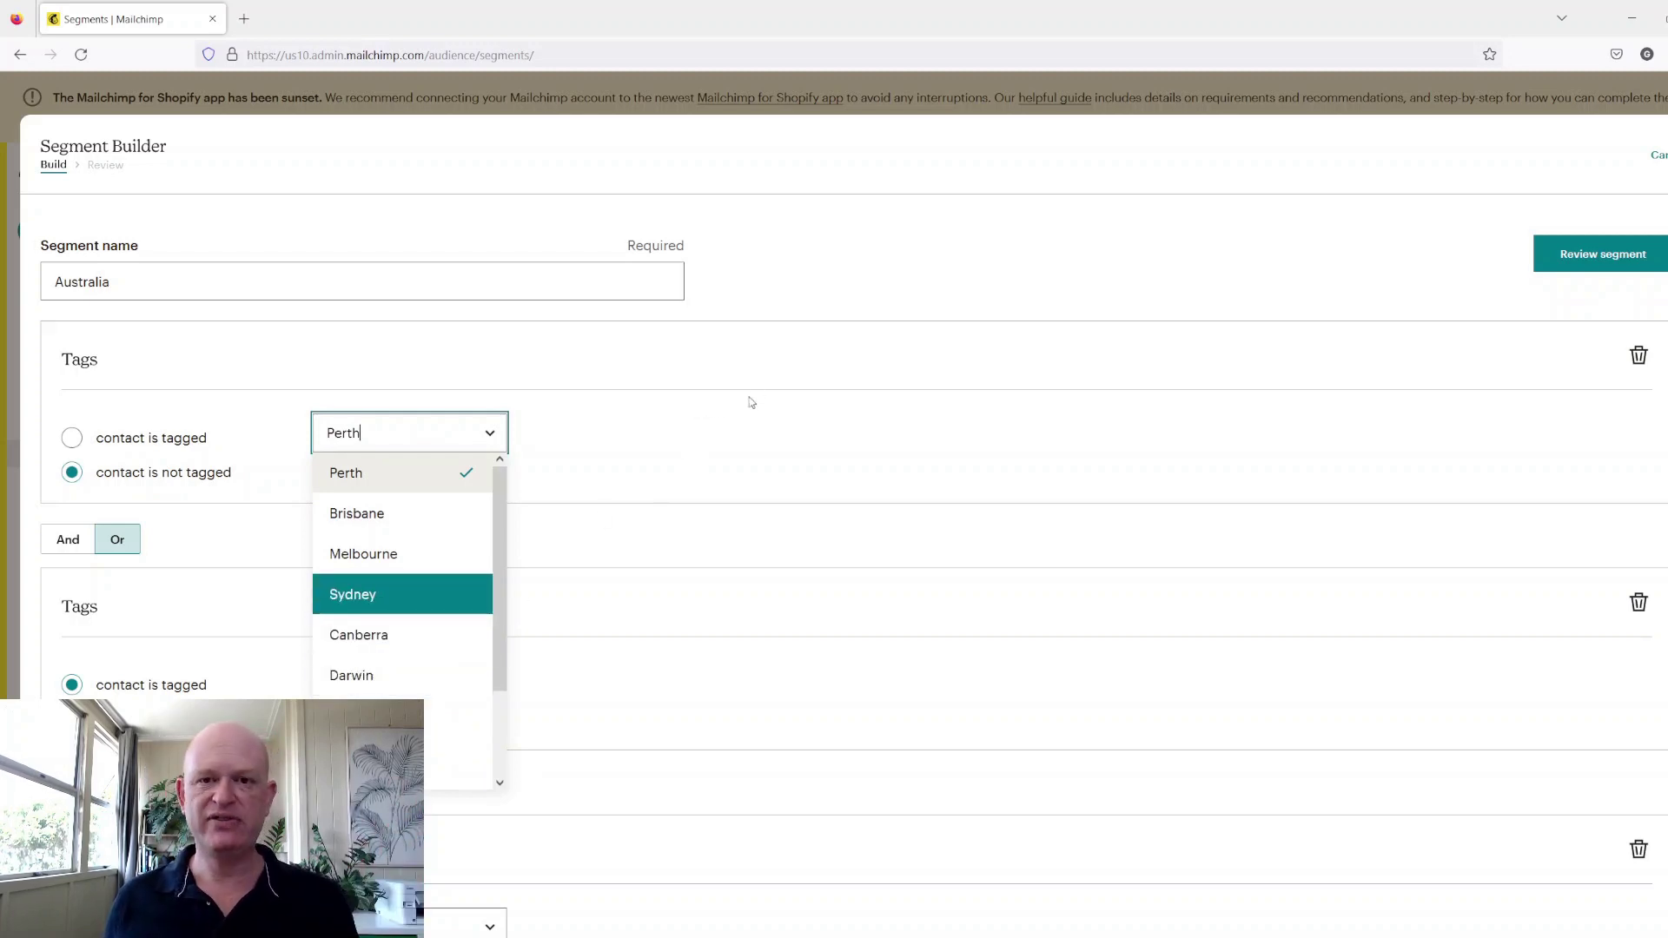
click(1658, 155)
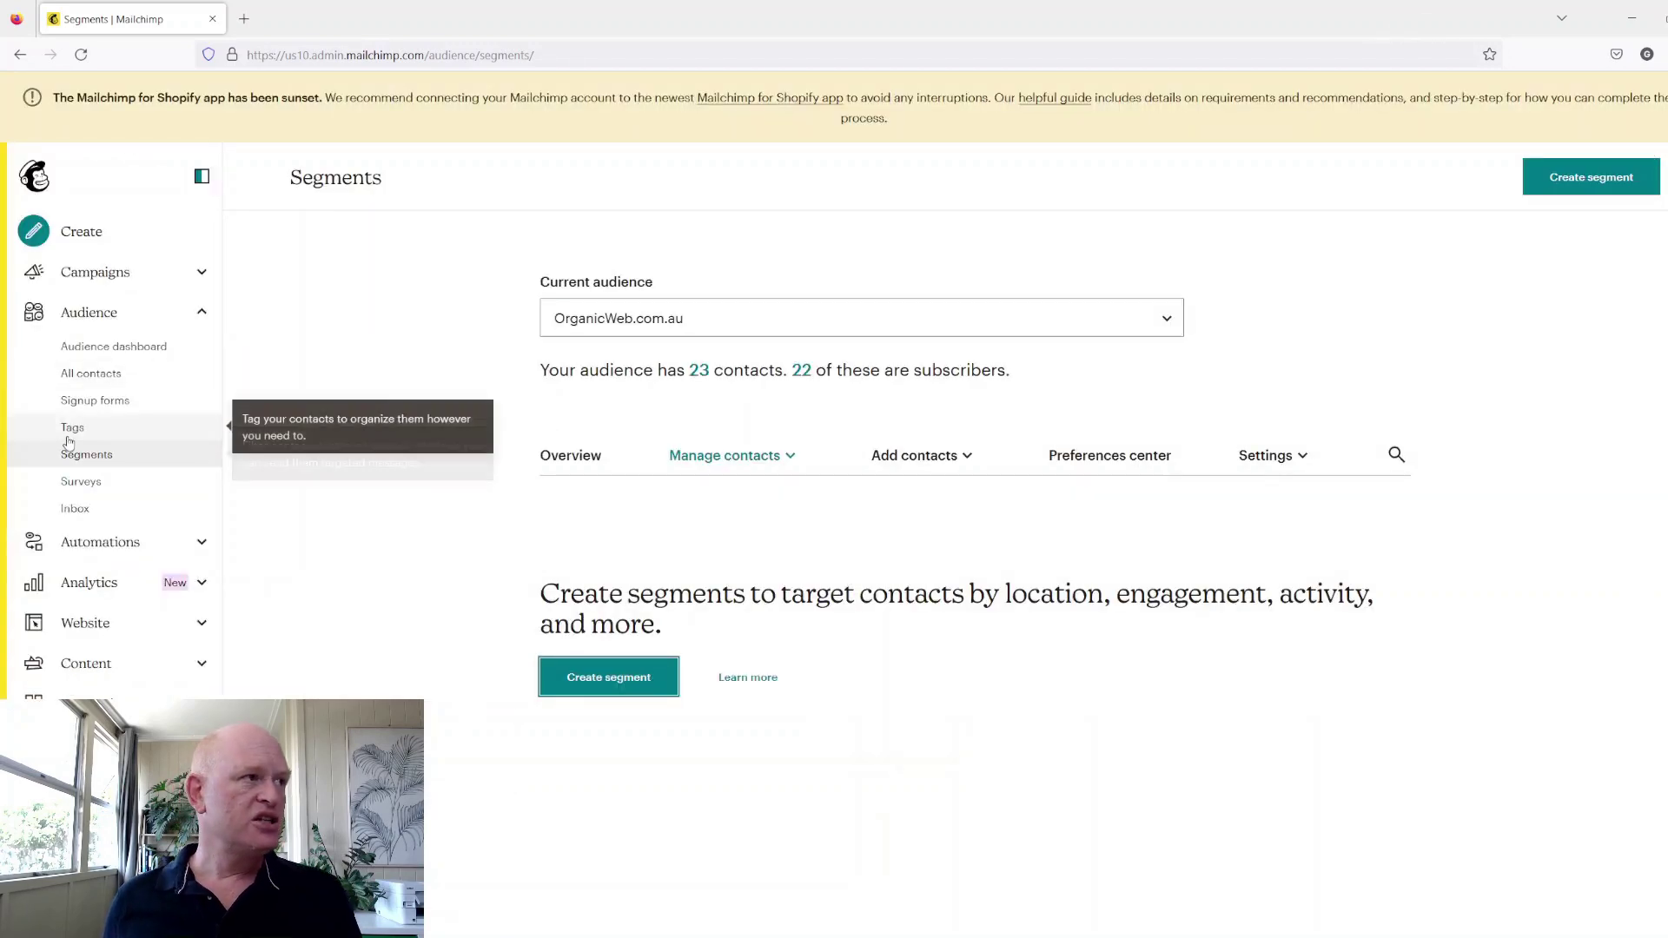
Step: Return to Audience > Tags to see city tags like Adelaide, Brisbane, Canberra and Darwin
click(72, 428)
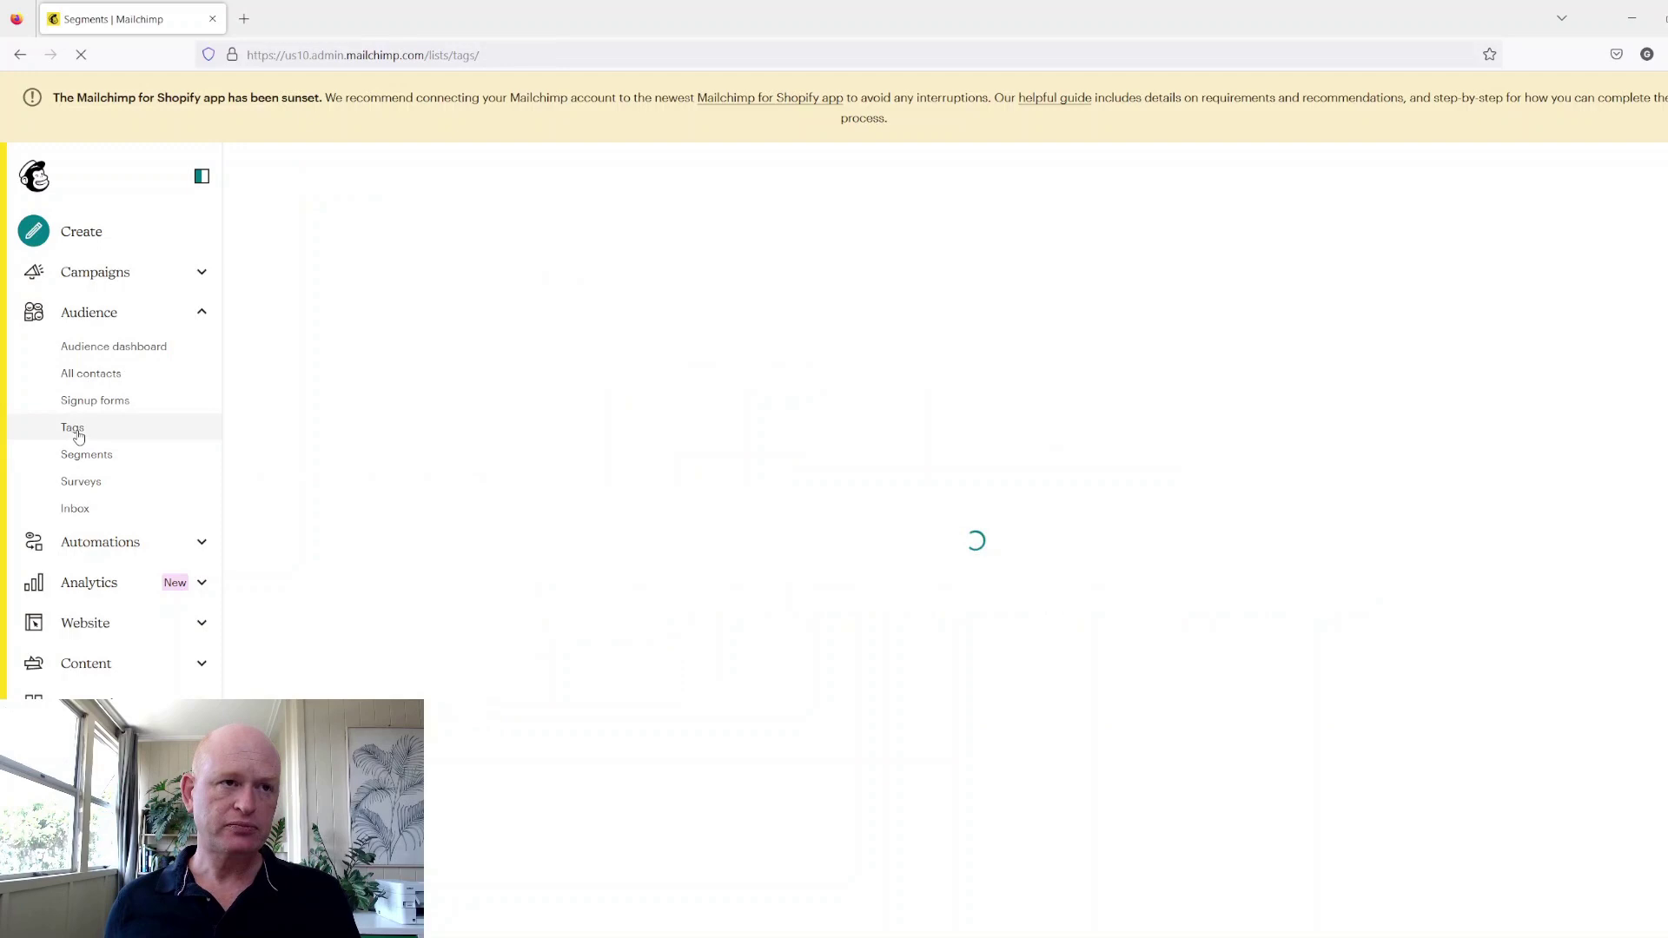
scroll(371, 424, down, 3)
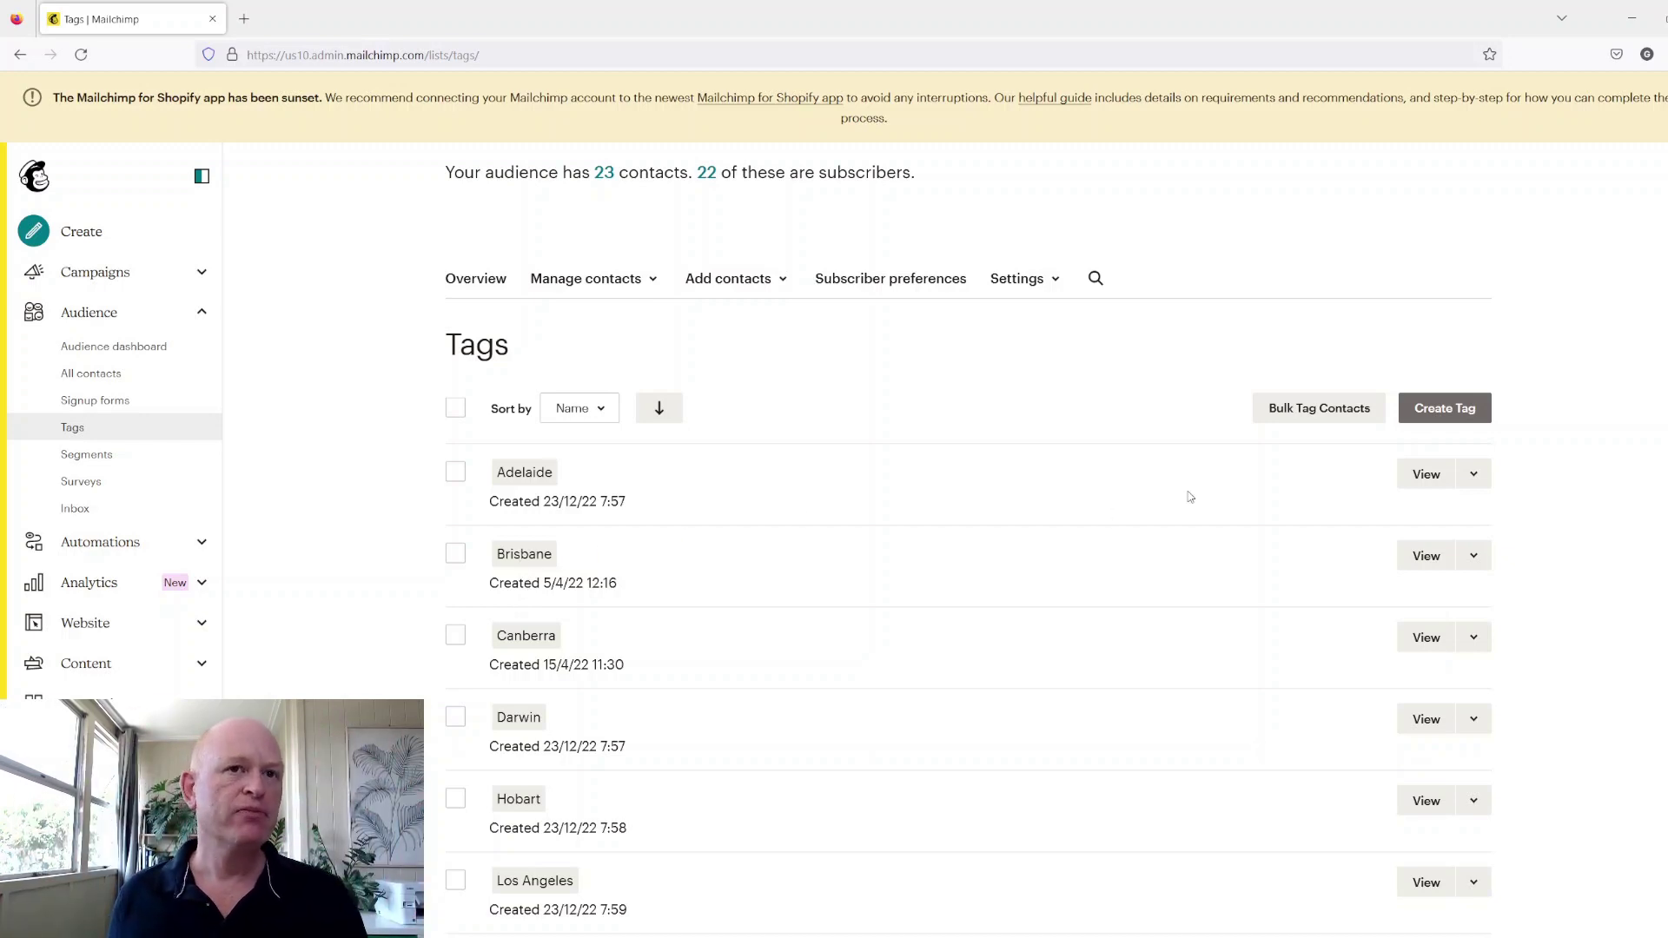
Step: Create the 'Australia' tag, confirm it has no contacts, and return to the tag list
click(1483, 416)
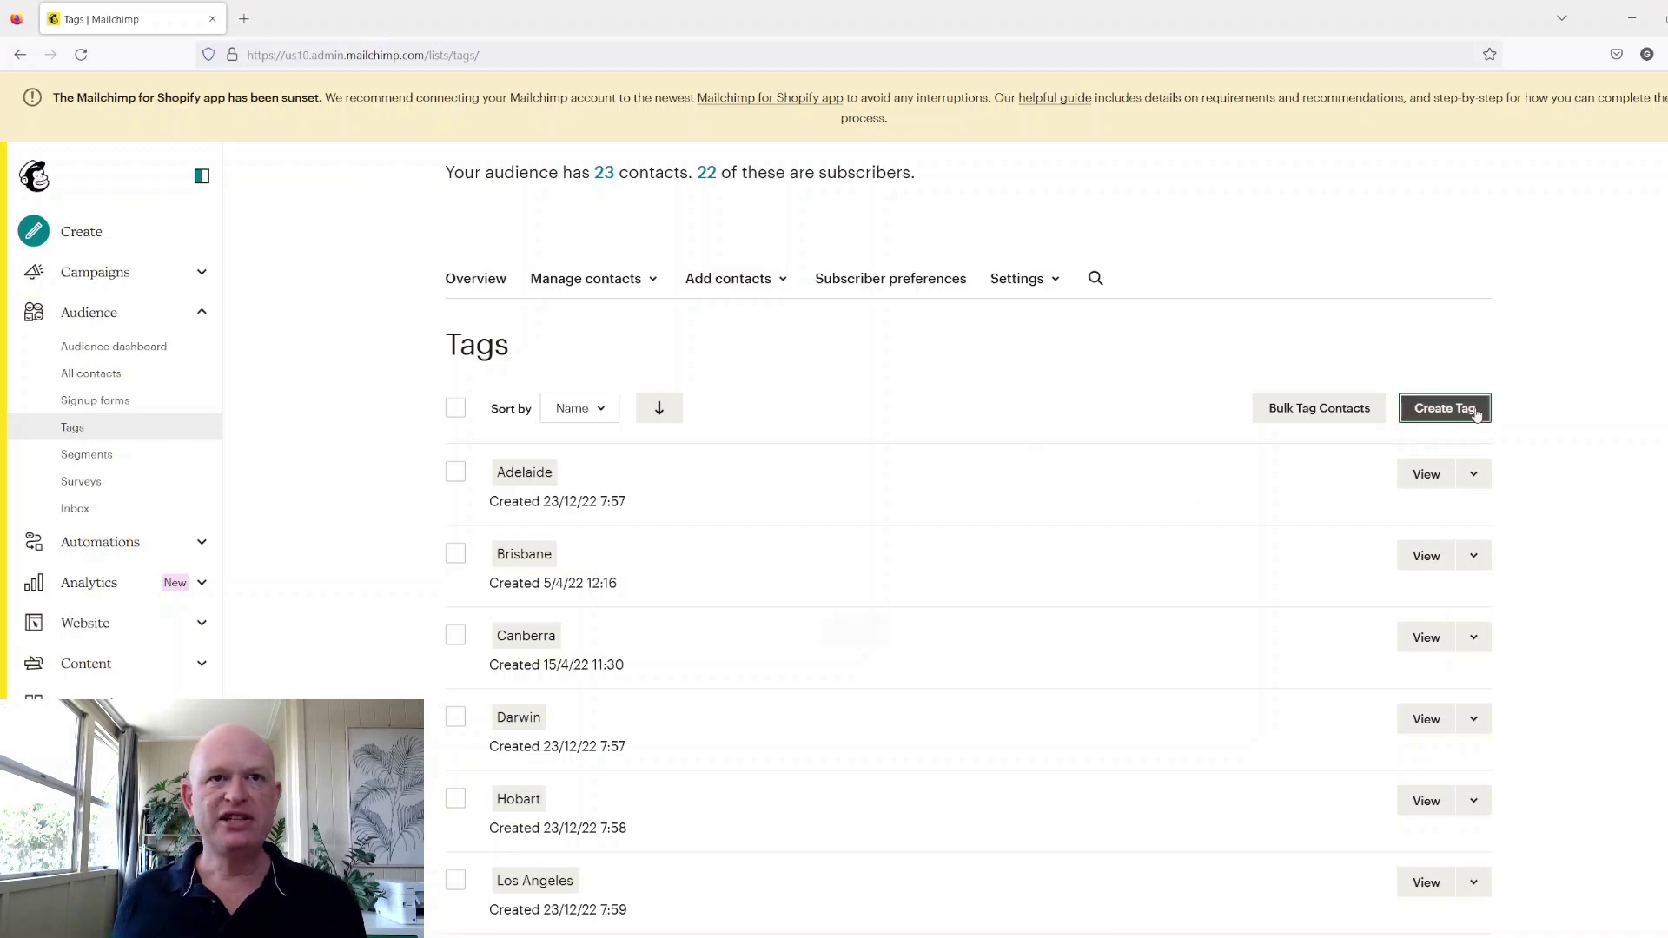
text(Au)
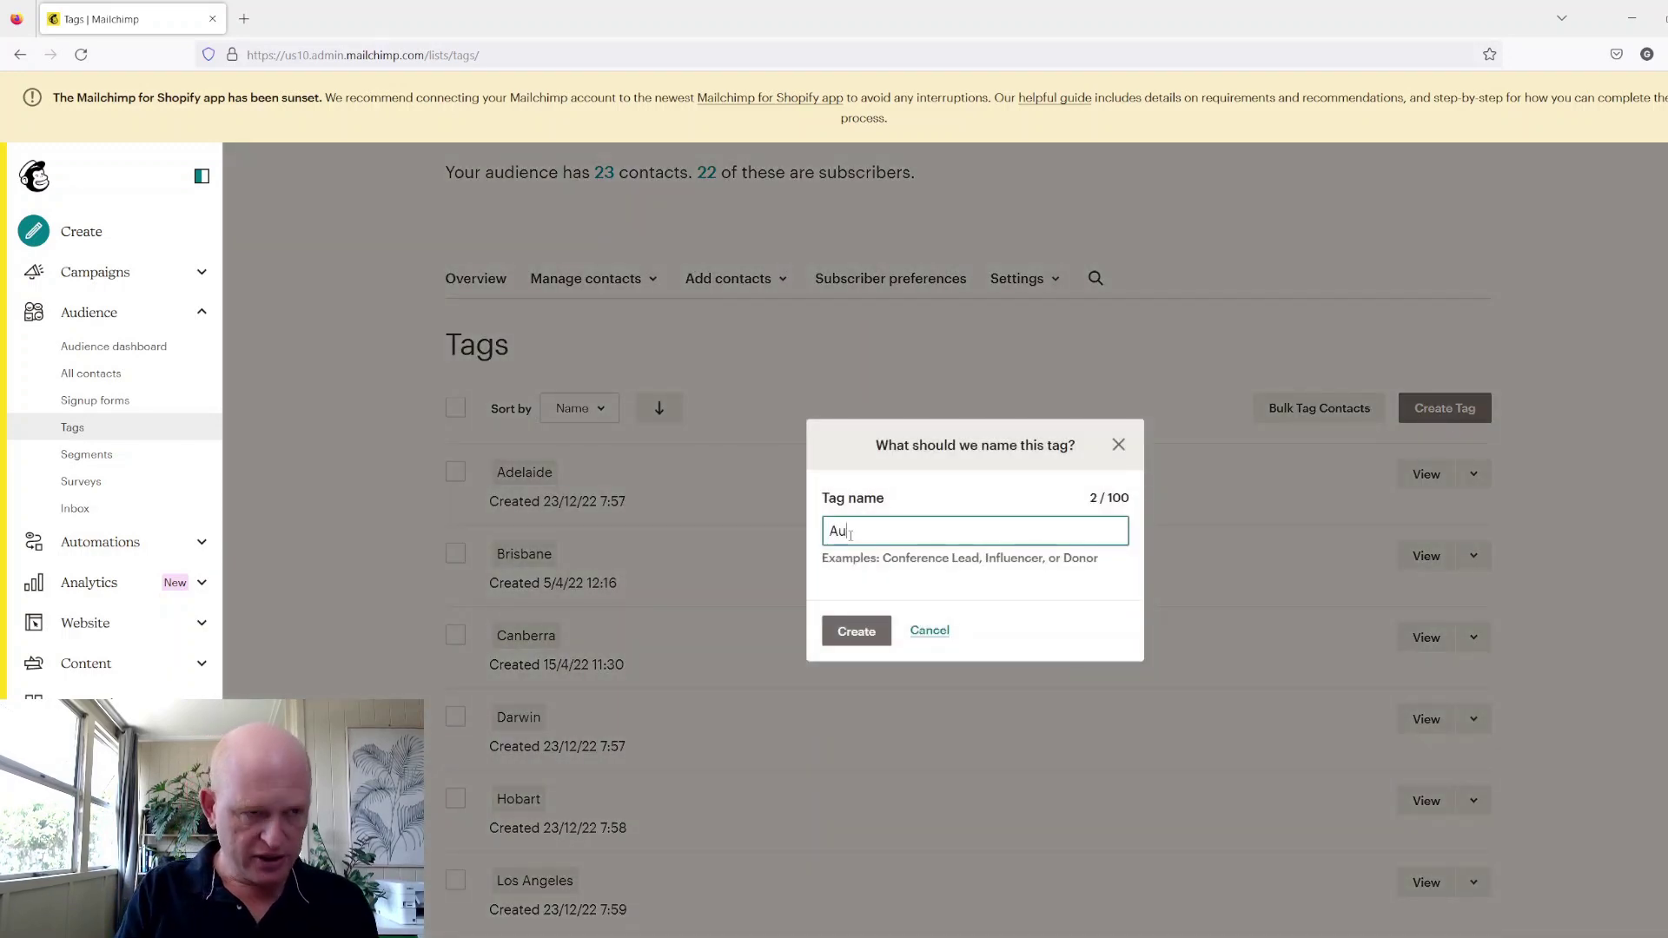
text(stralia)
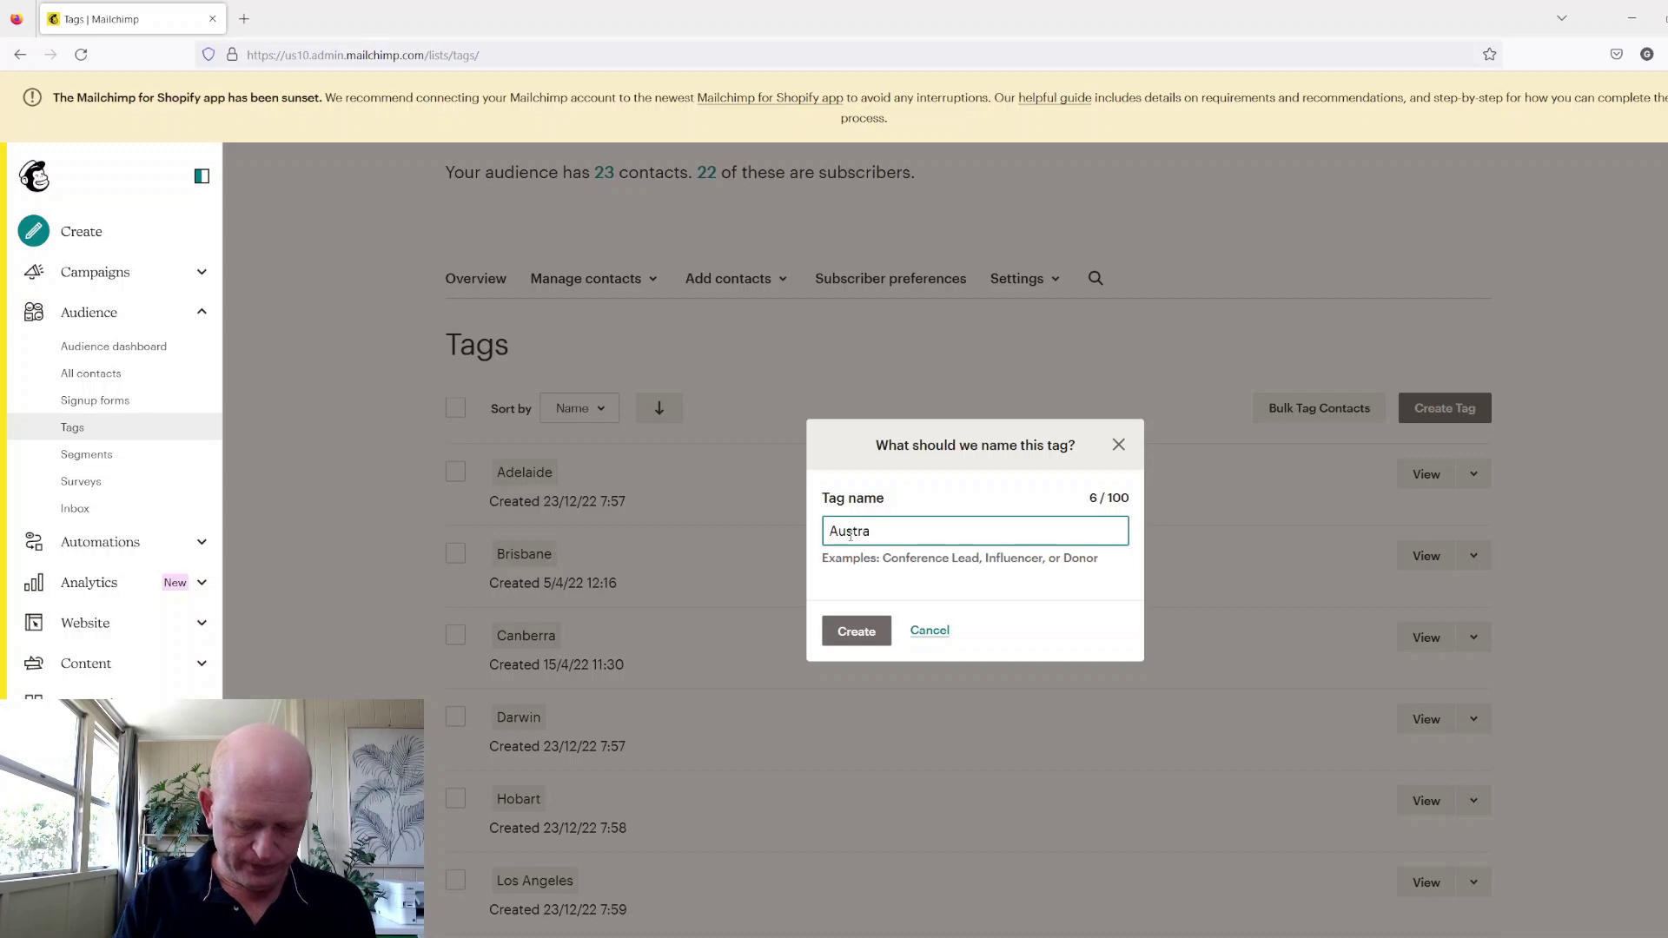
click(857, 631)
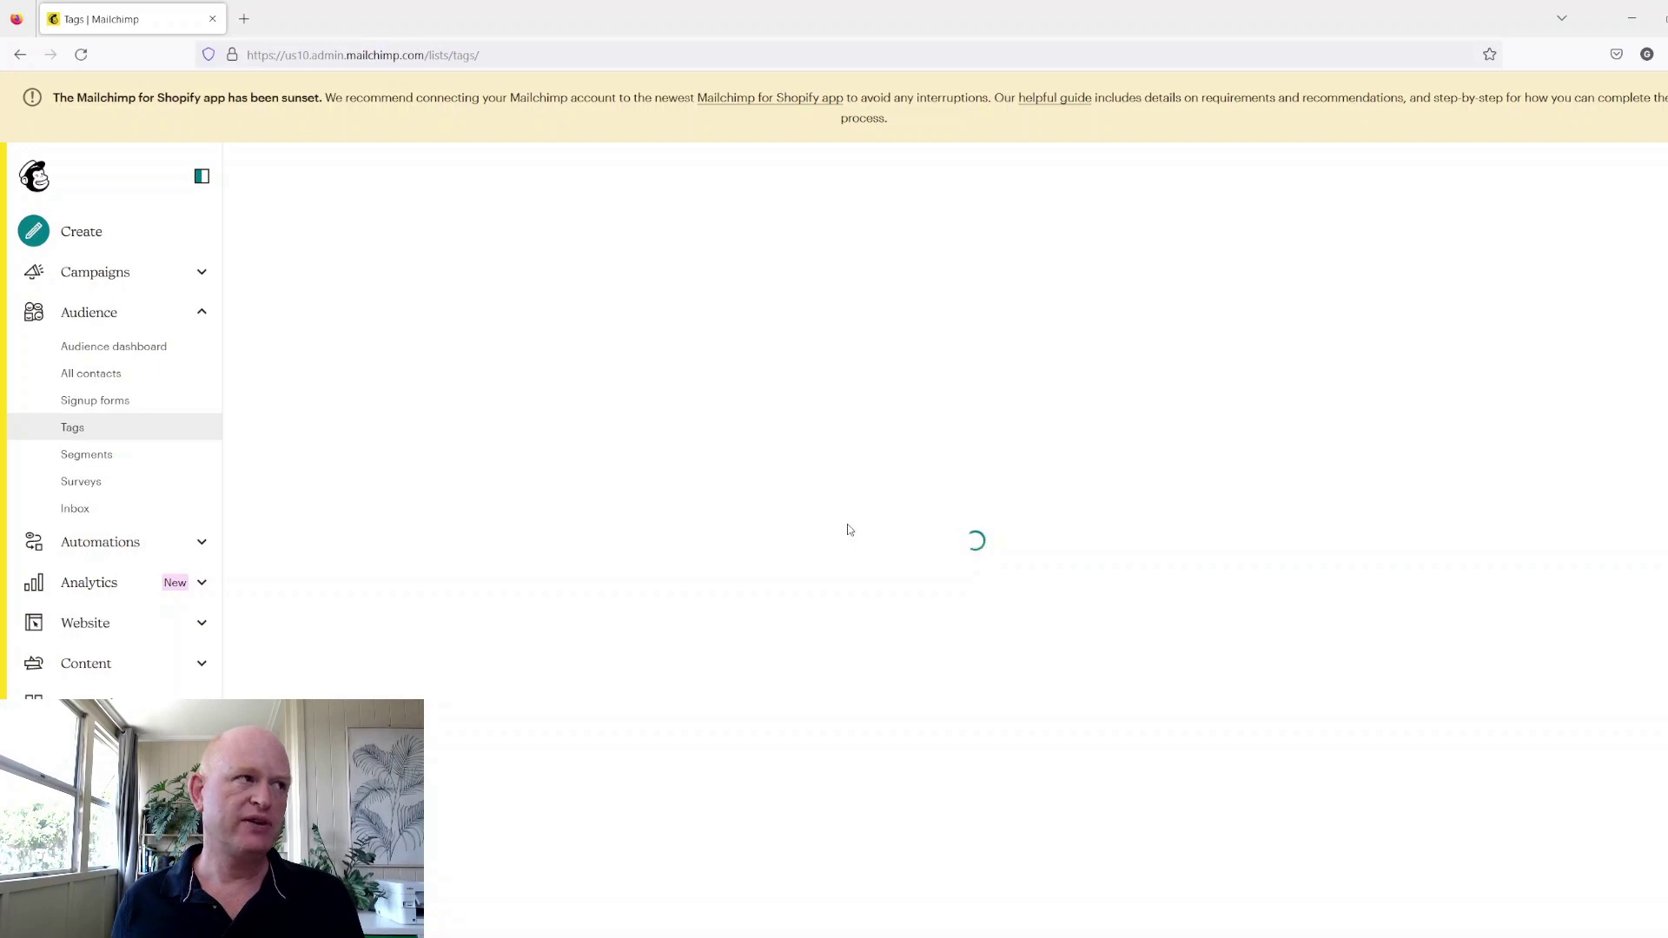
scroll(848, 529, down, 3)
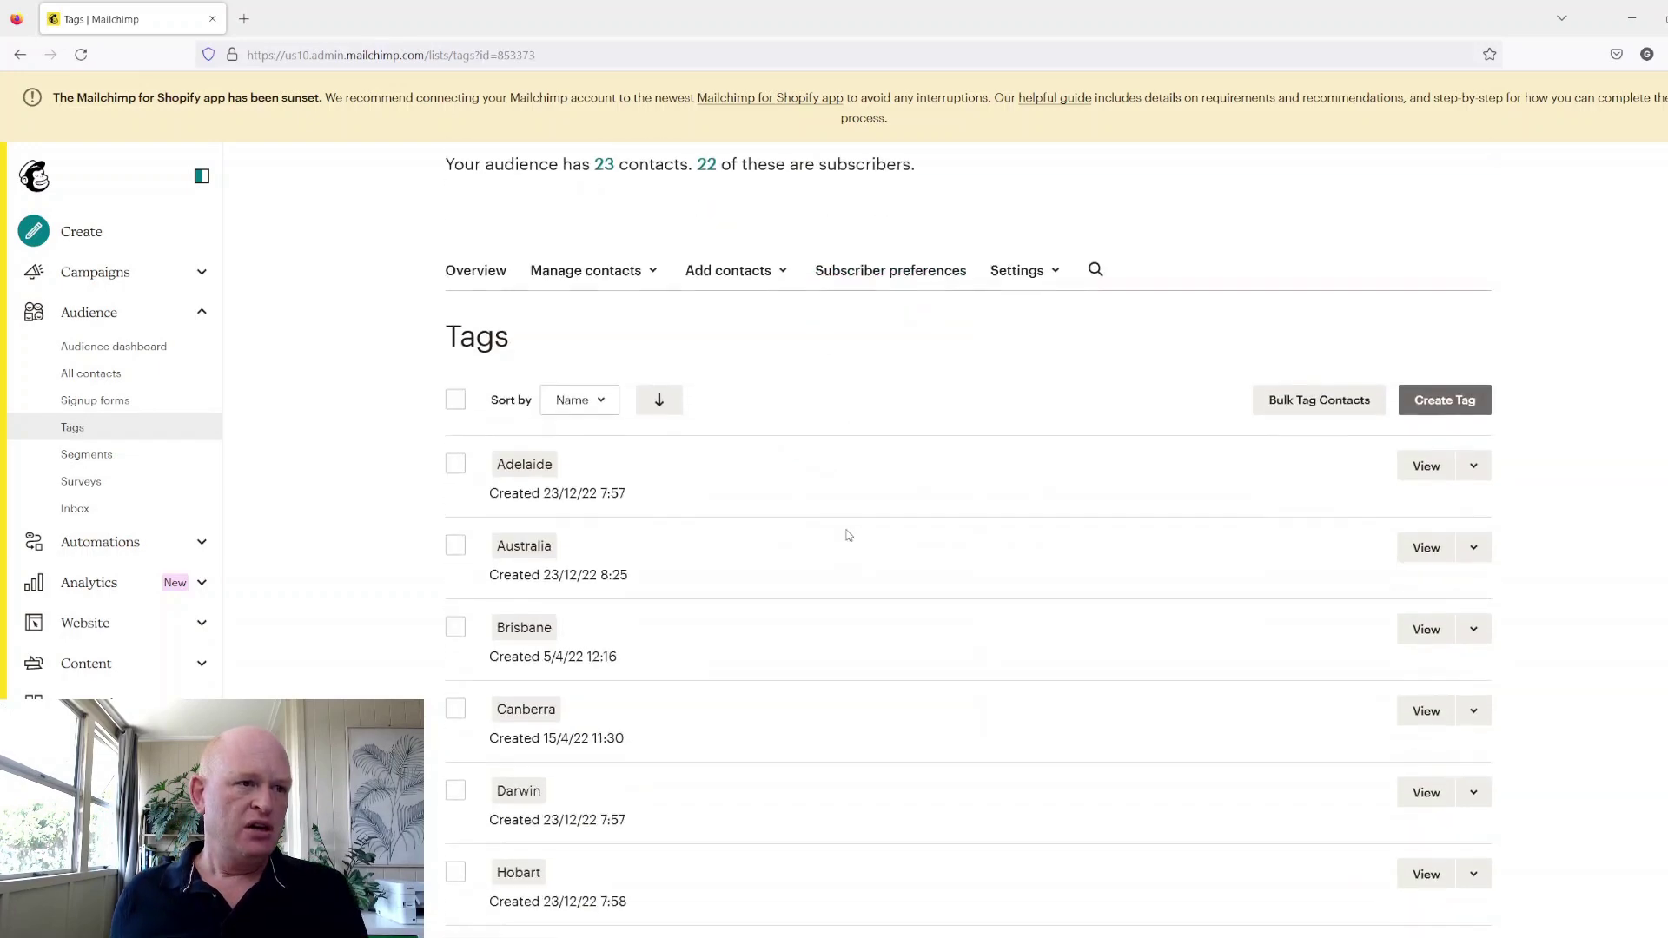
click(1426, 534)
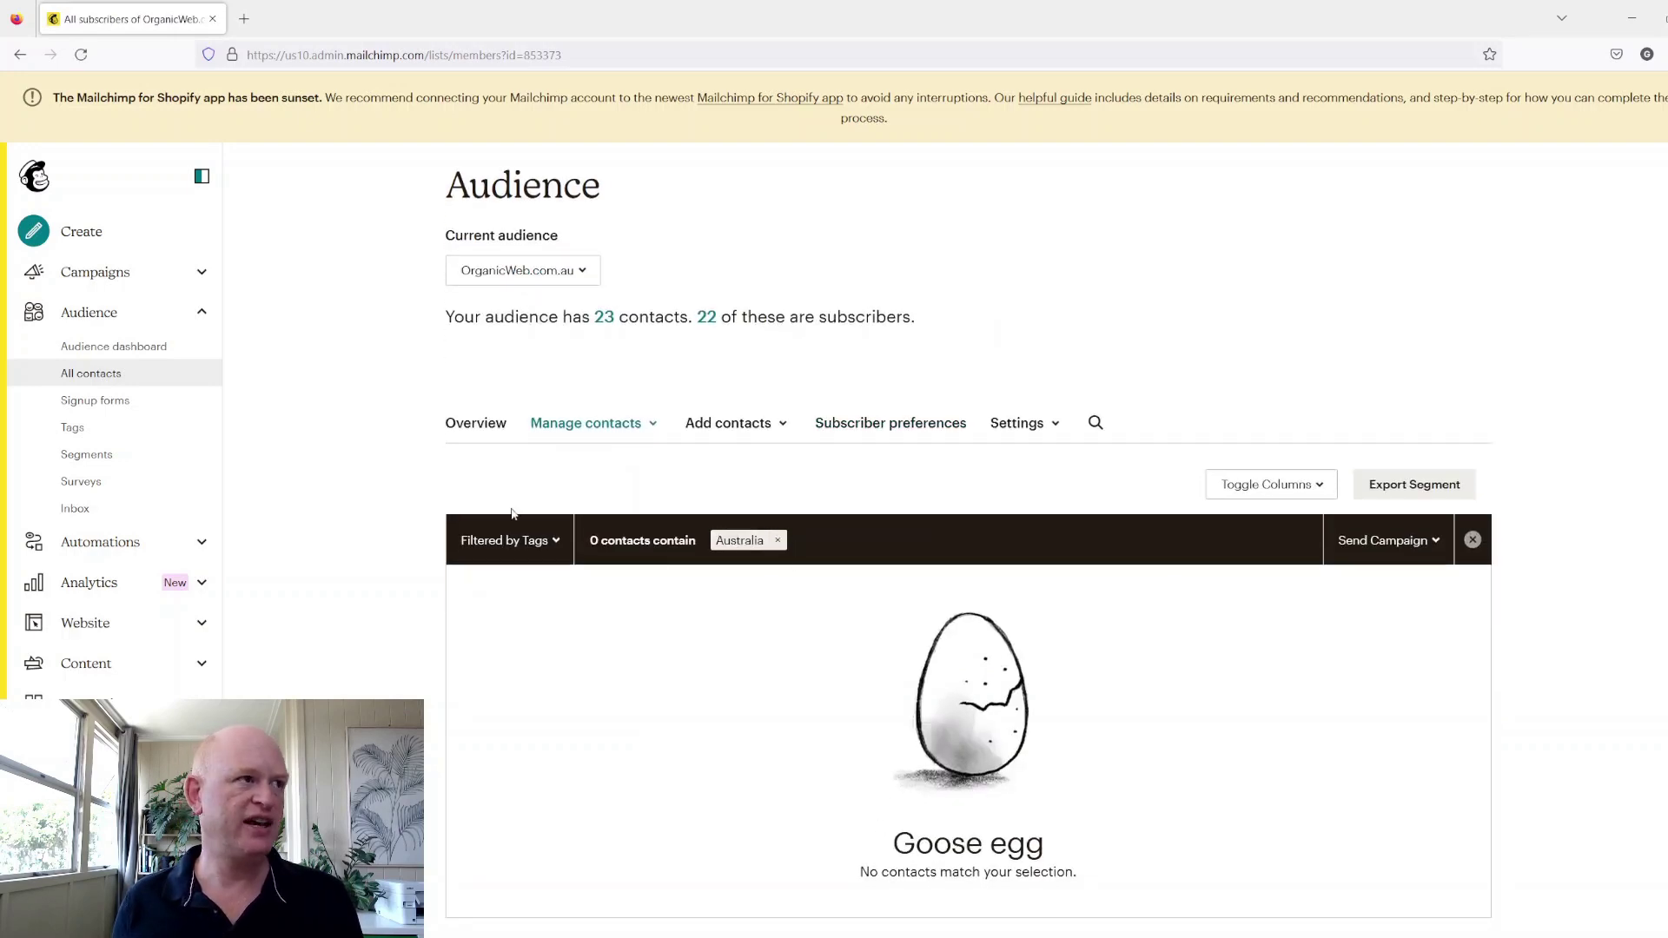
click(72, 426)
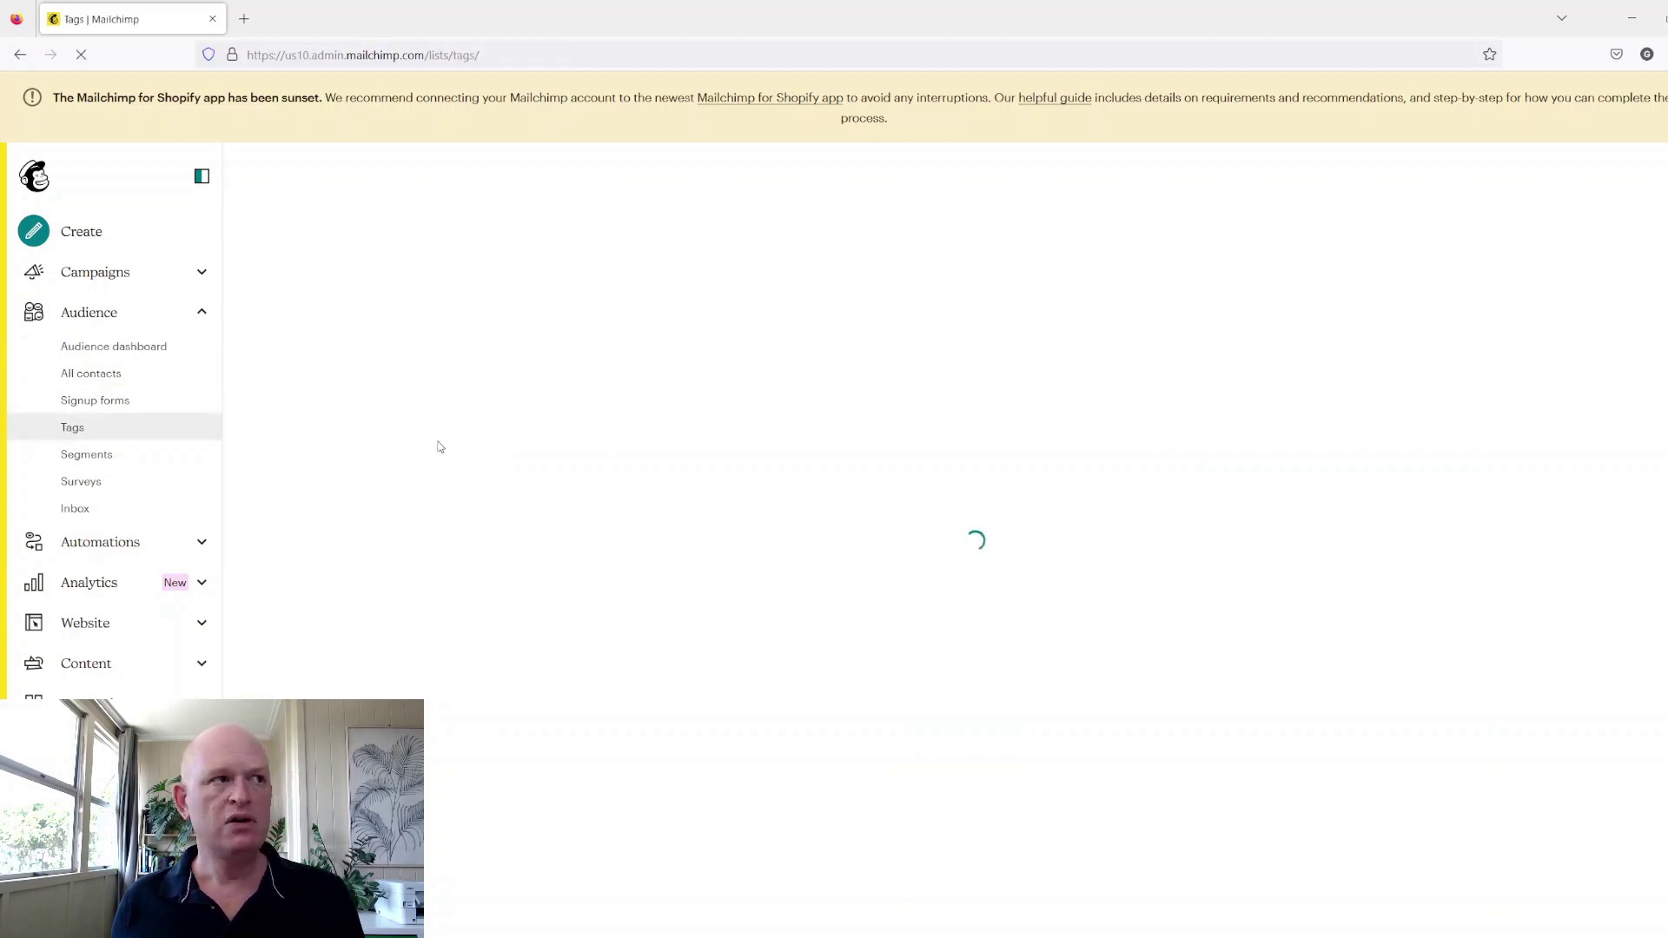
scroll(545, 540, down, 2)
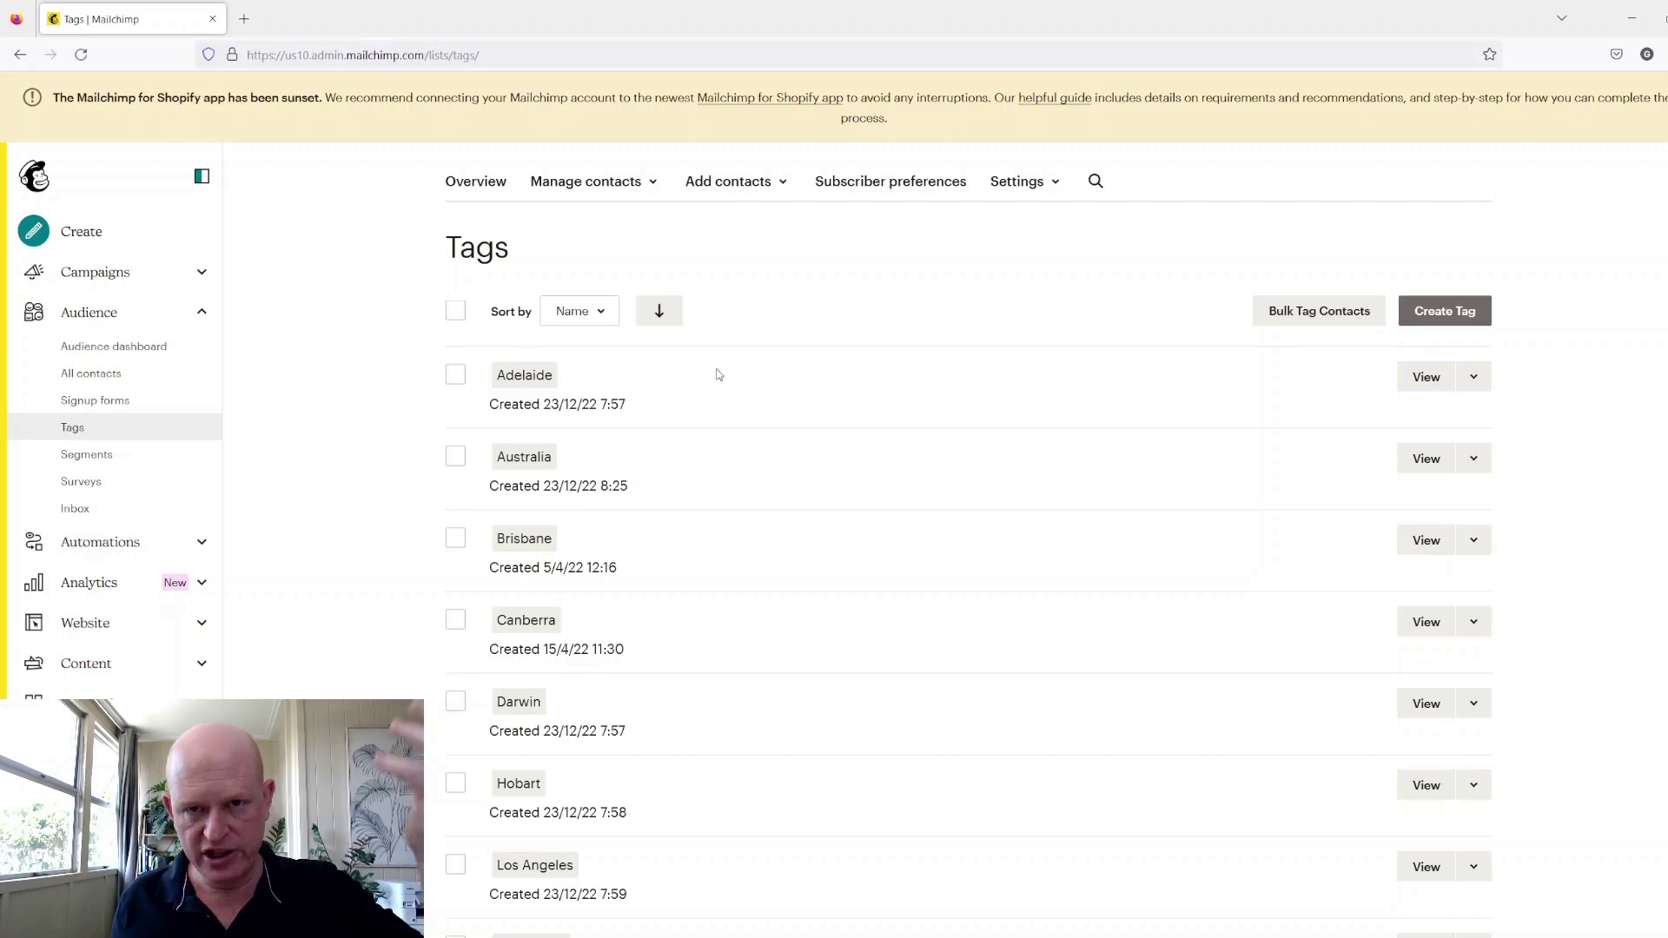
Step: Select both contacts under the Adelaide tag and add the Australia tag to them
click(1415, 380)
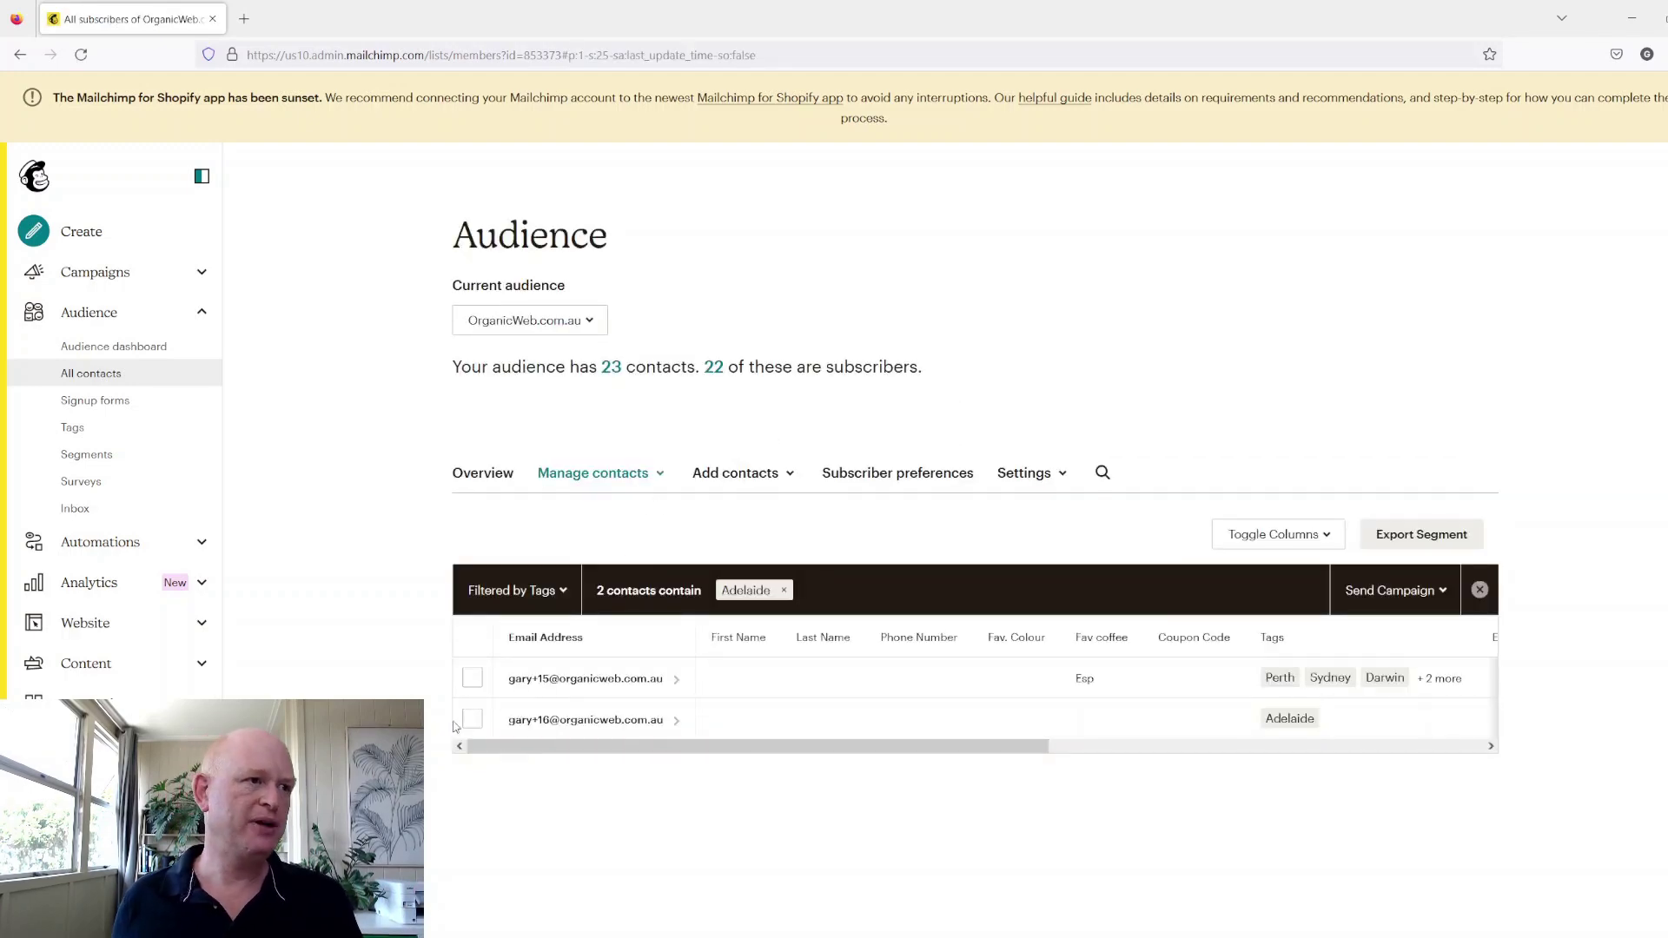
click(472, 678)
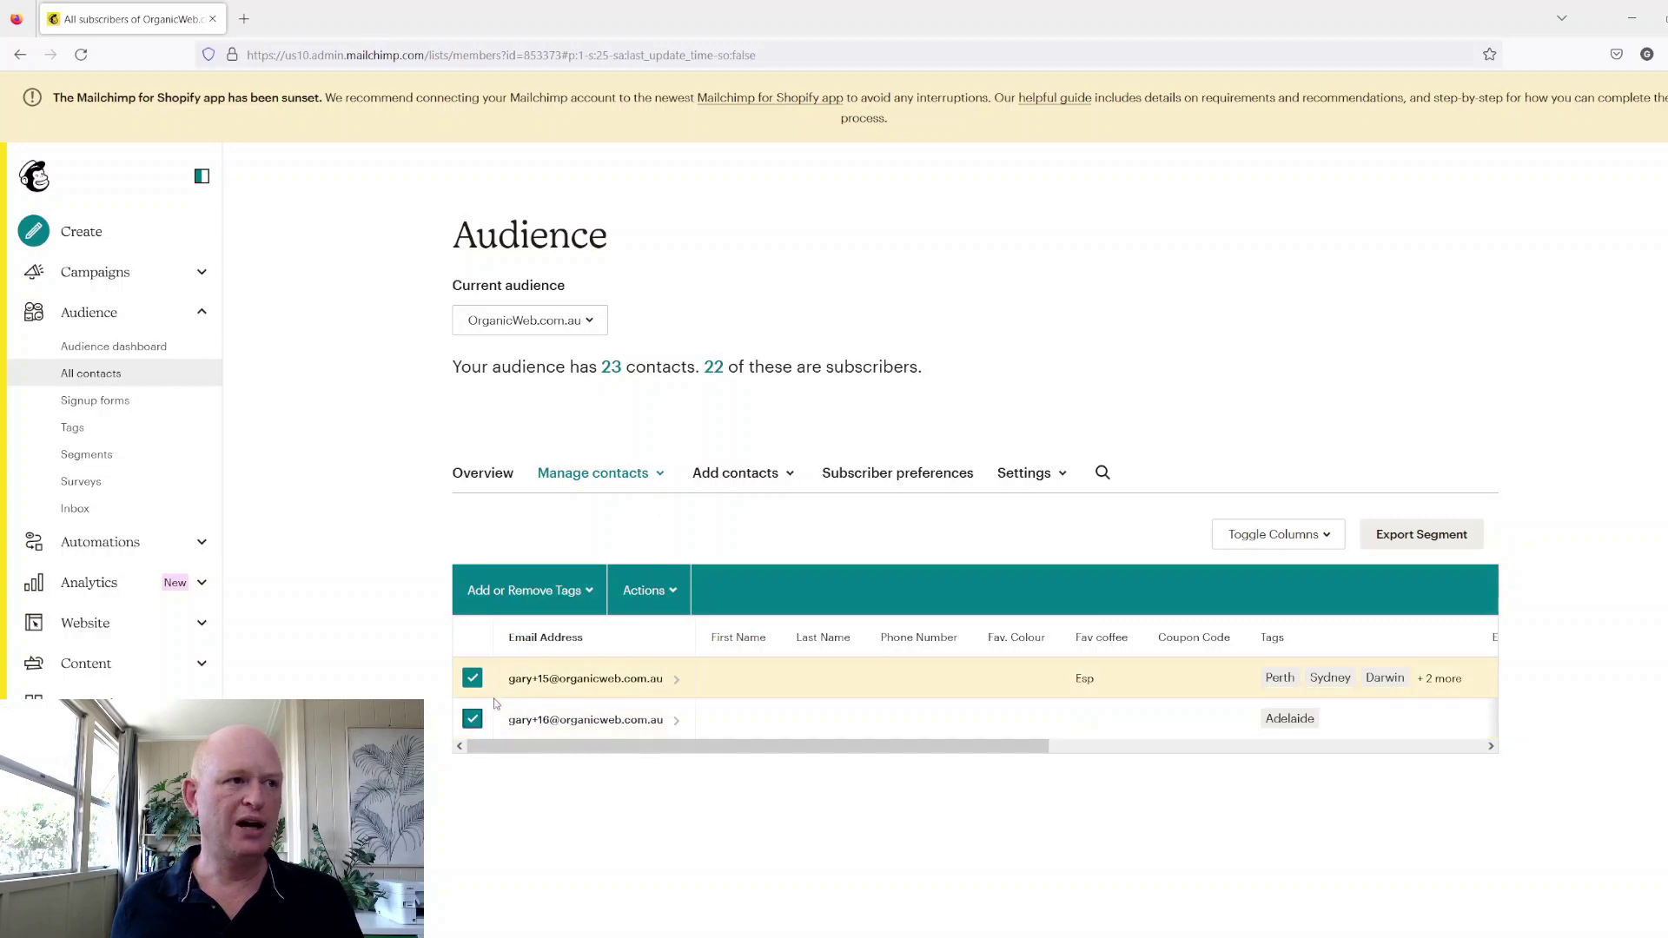
click(598, 596)
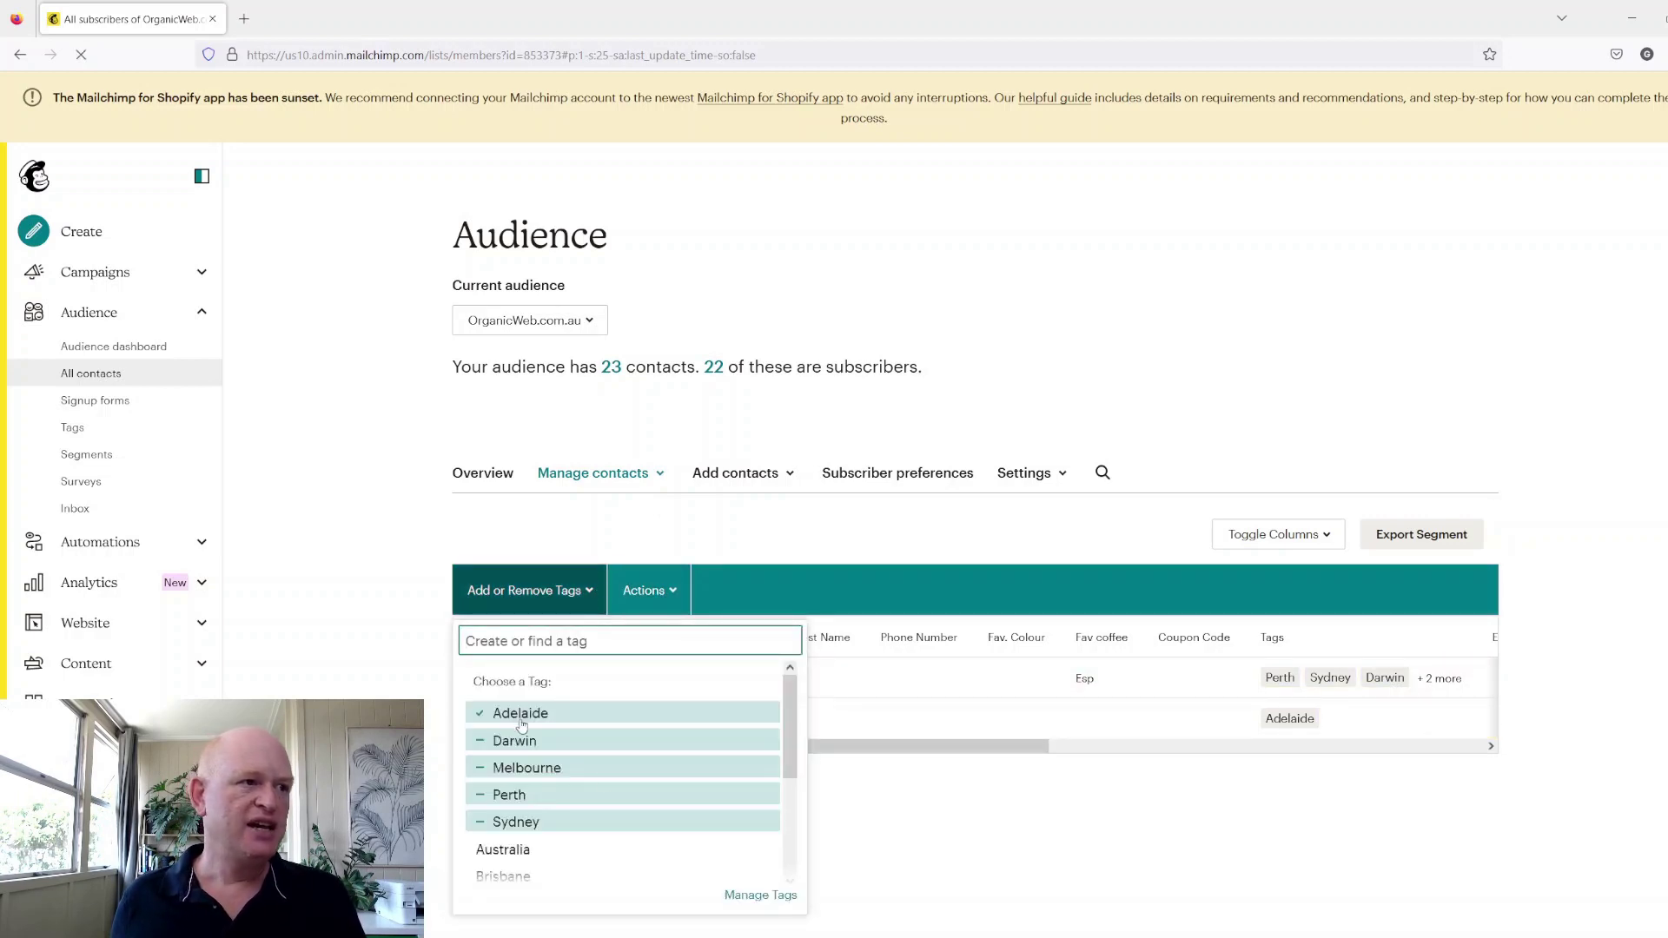
scroll(521, 783, down, 1)
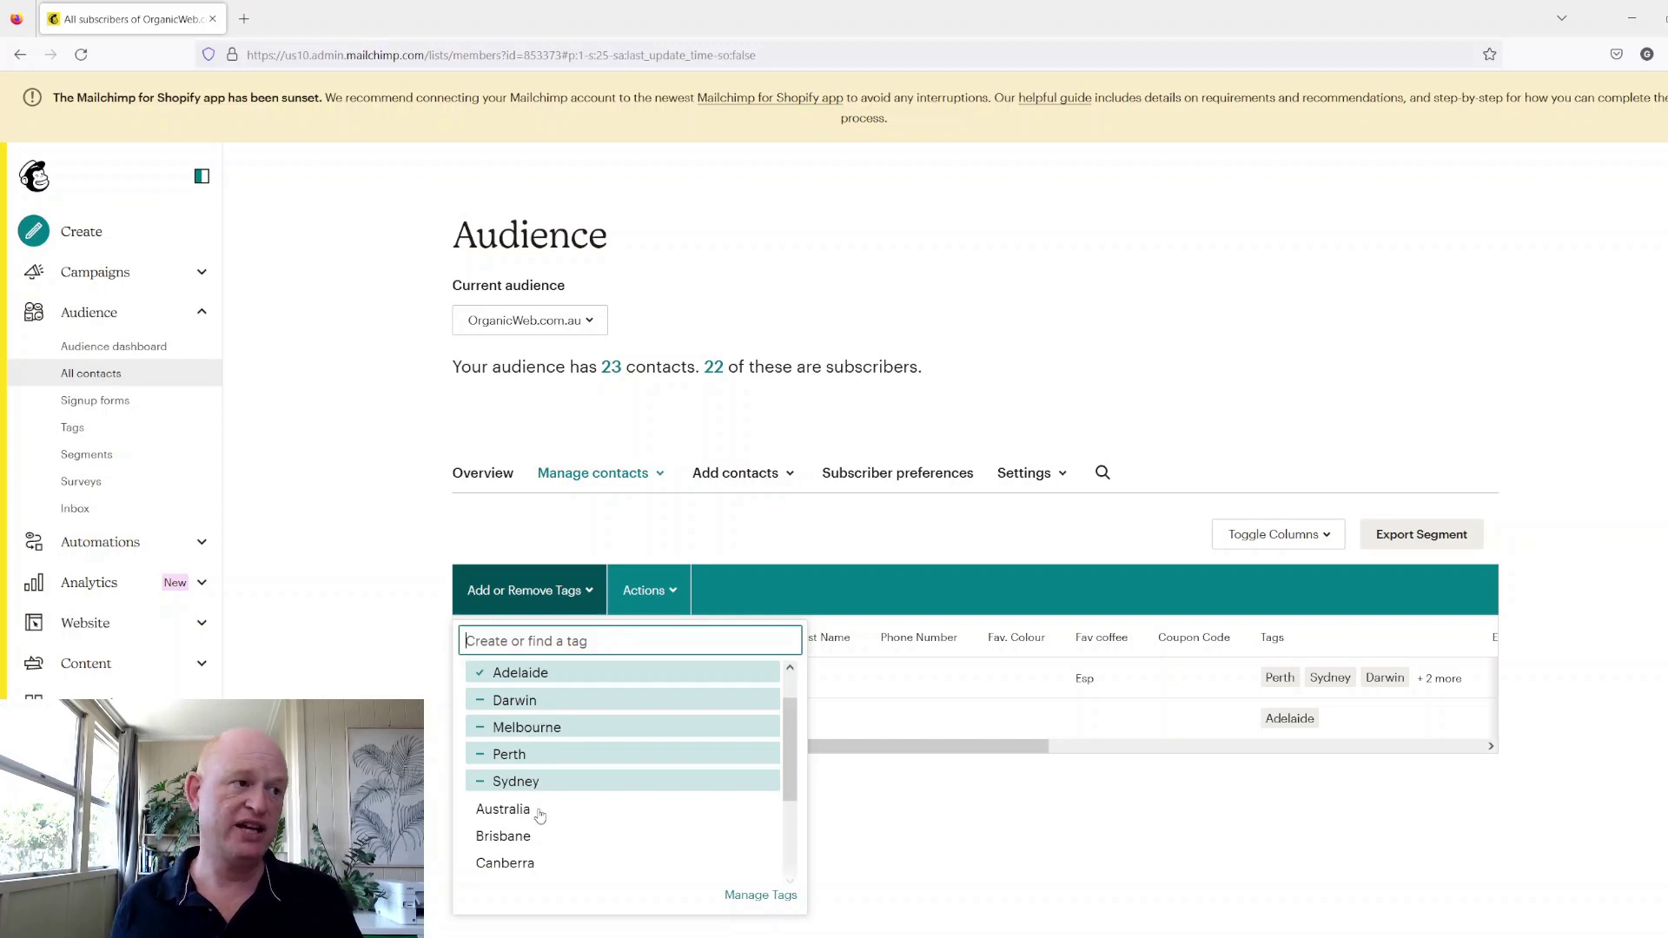
click(502, 810)
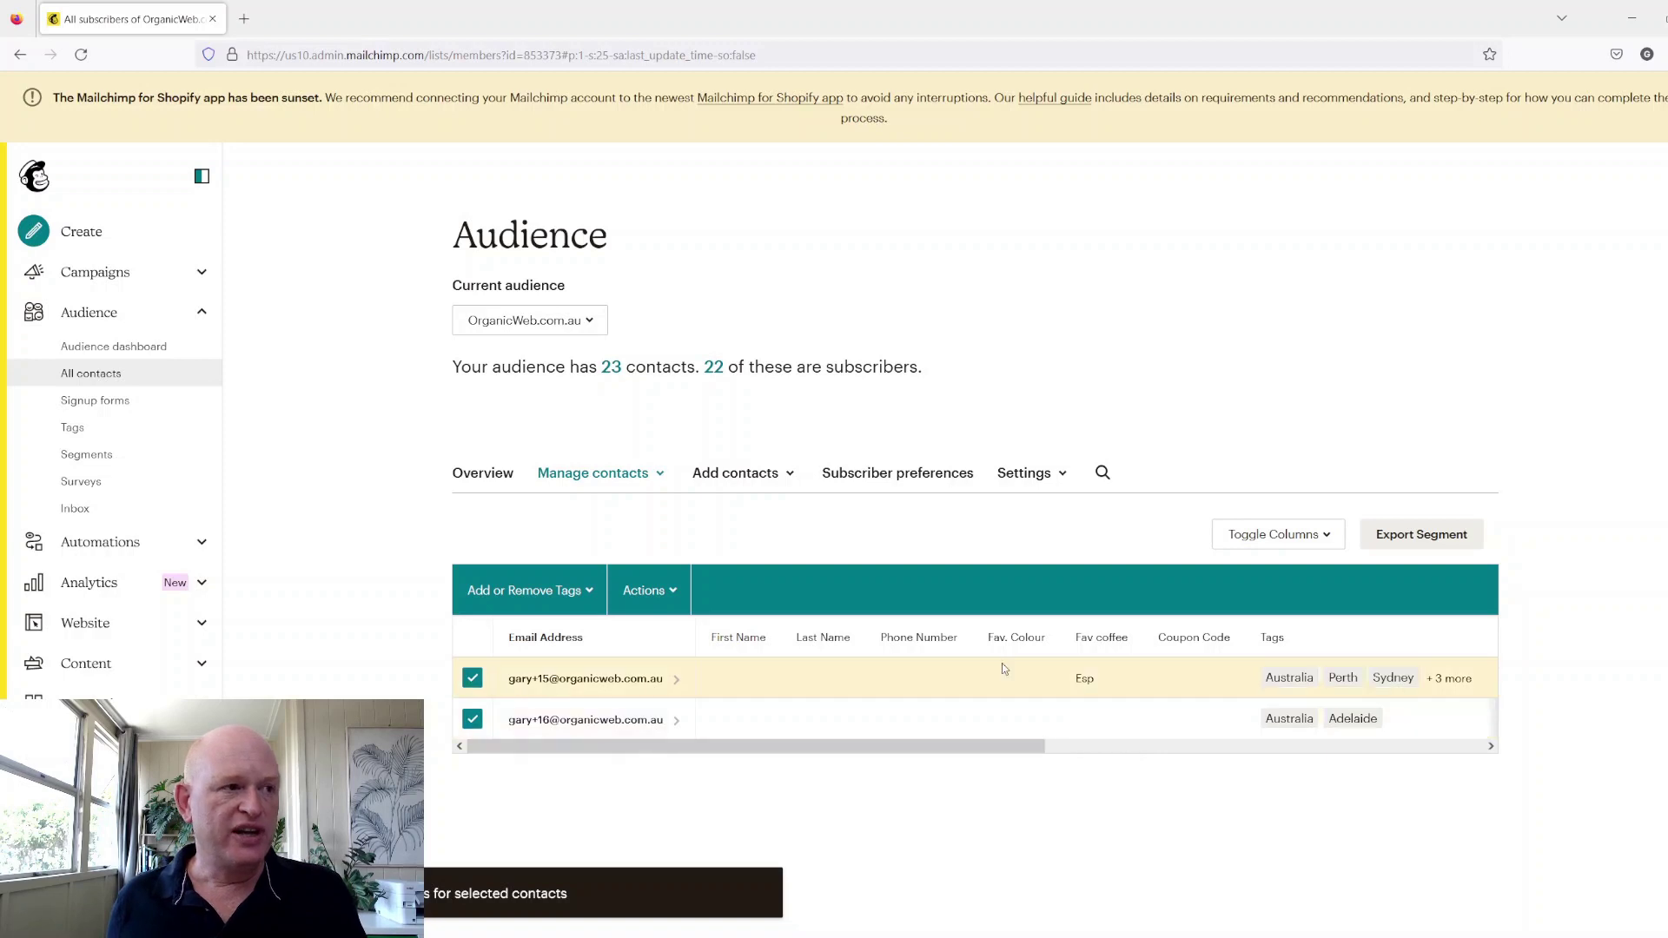
Step: Select the four Brisbane-tagged contacts and add the Australia tag to them
click(72, 427)
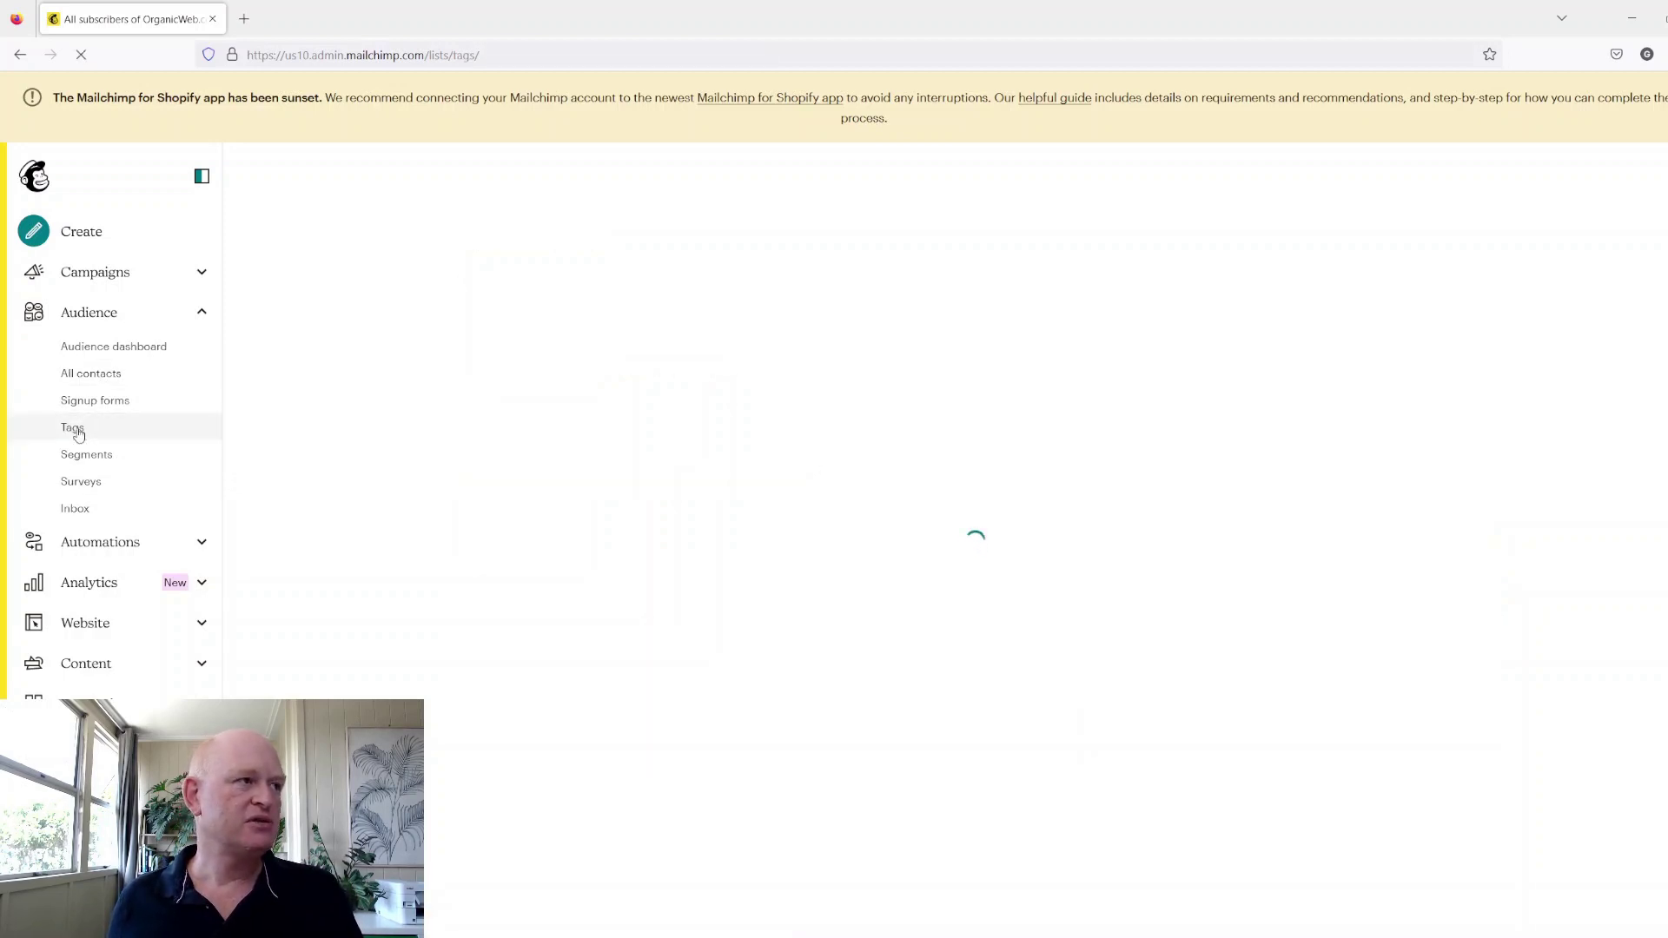
scroll(752, 614, down, 3)
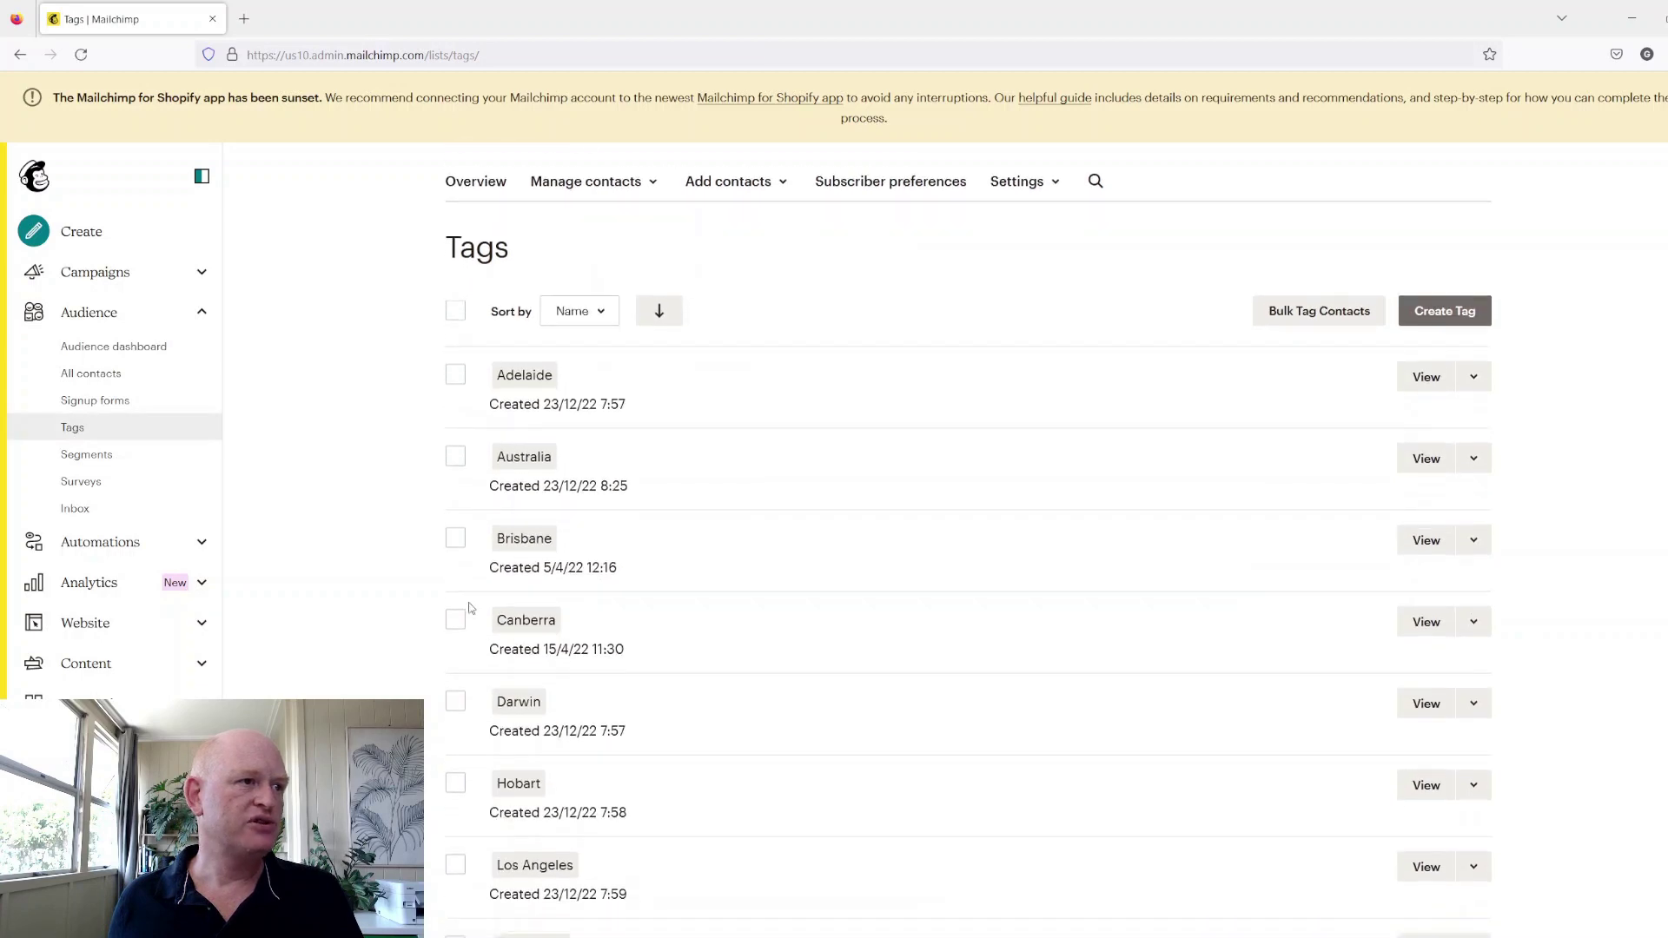
click(1426, 540)
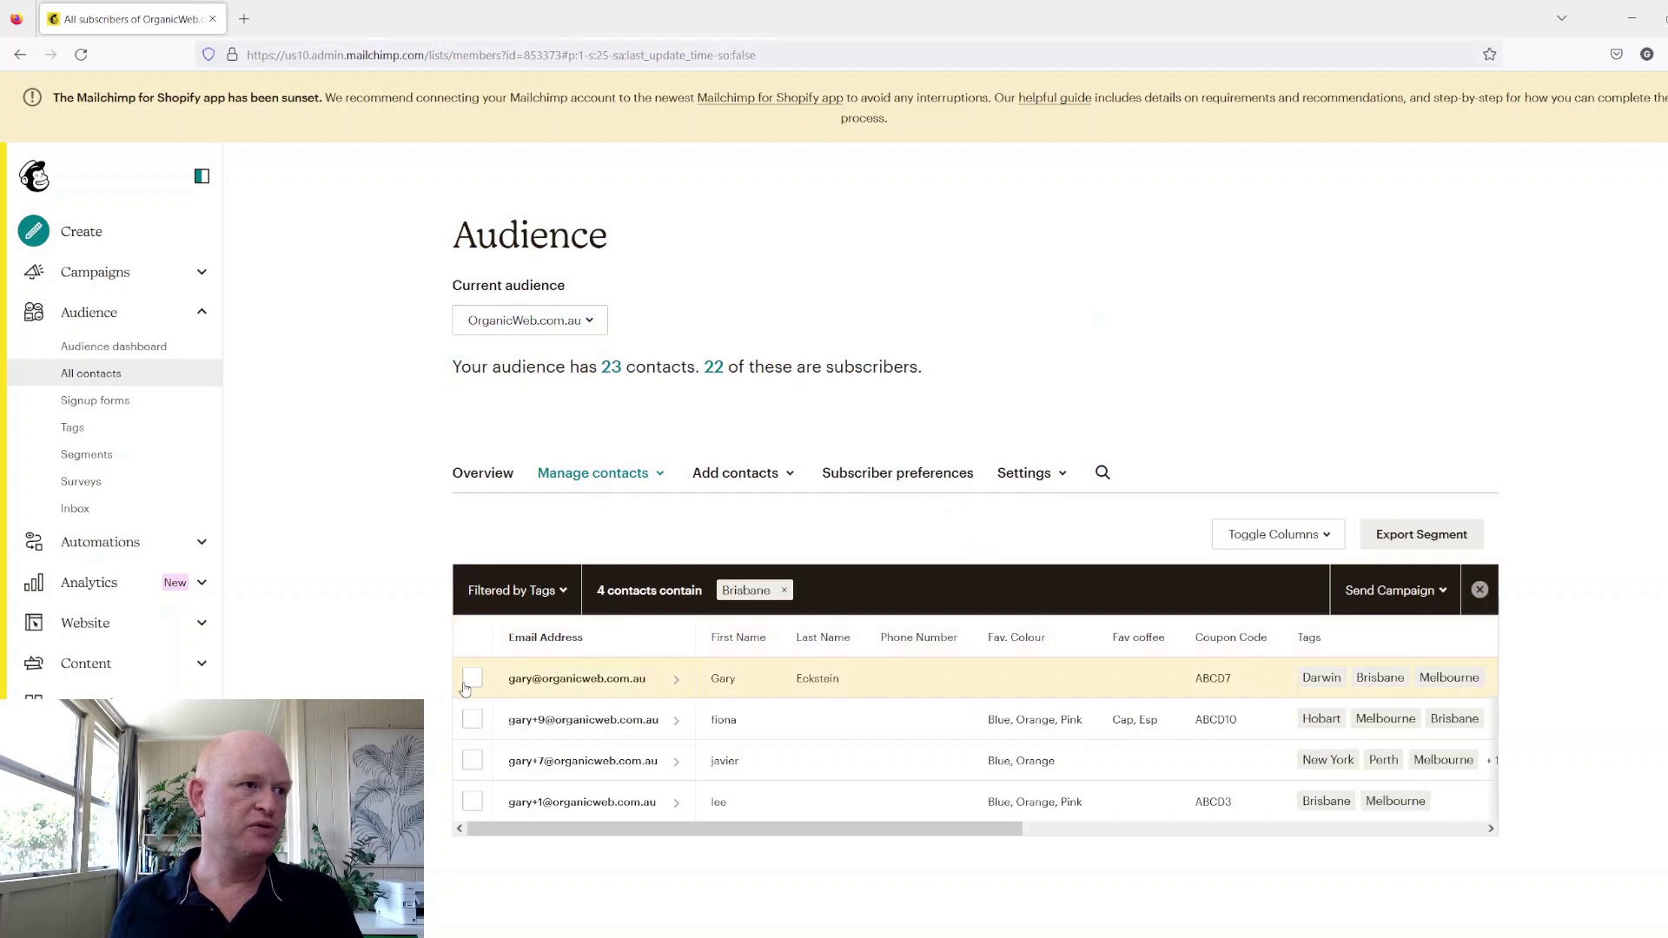
click(470, 678)
click(471, 720)
click(470, 760)
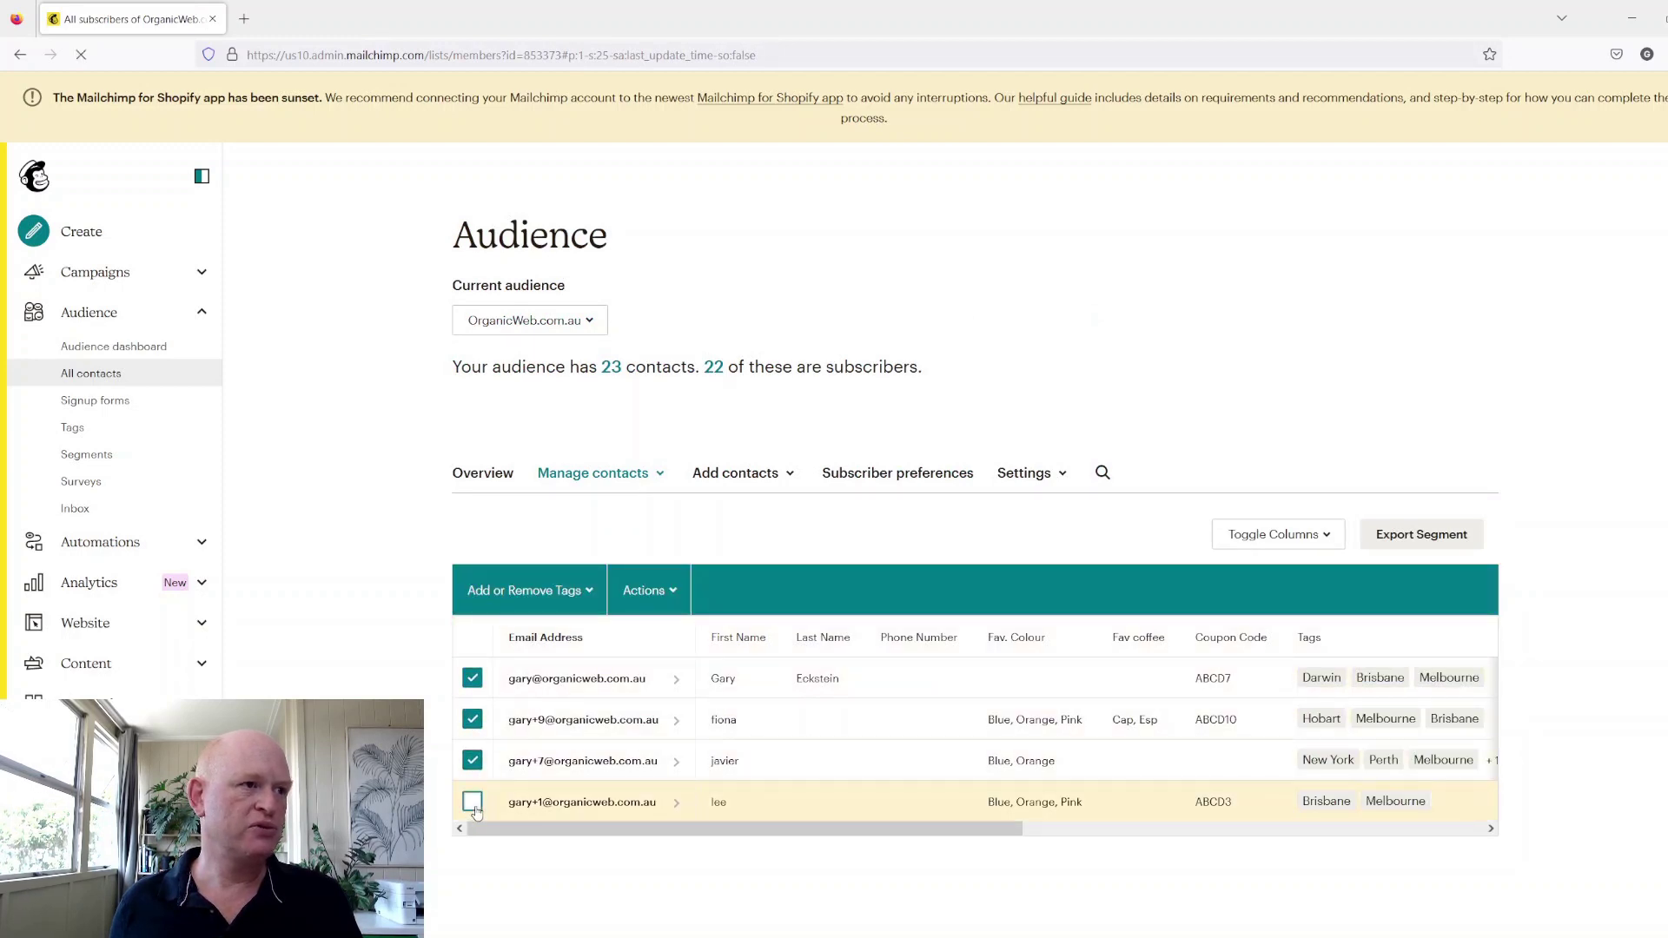
click(590, 590)
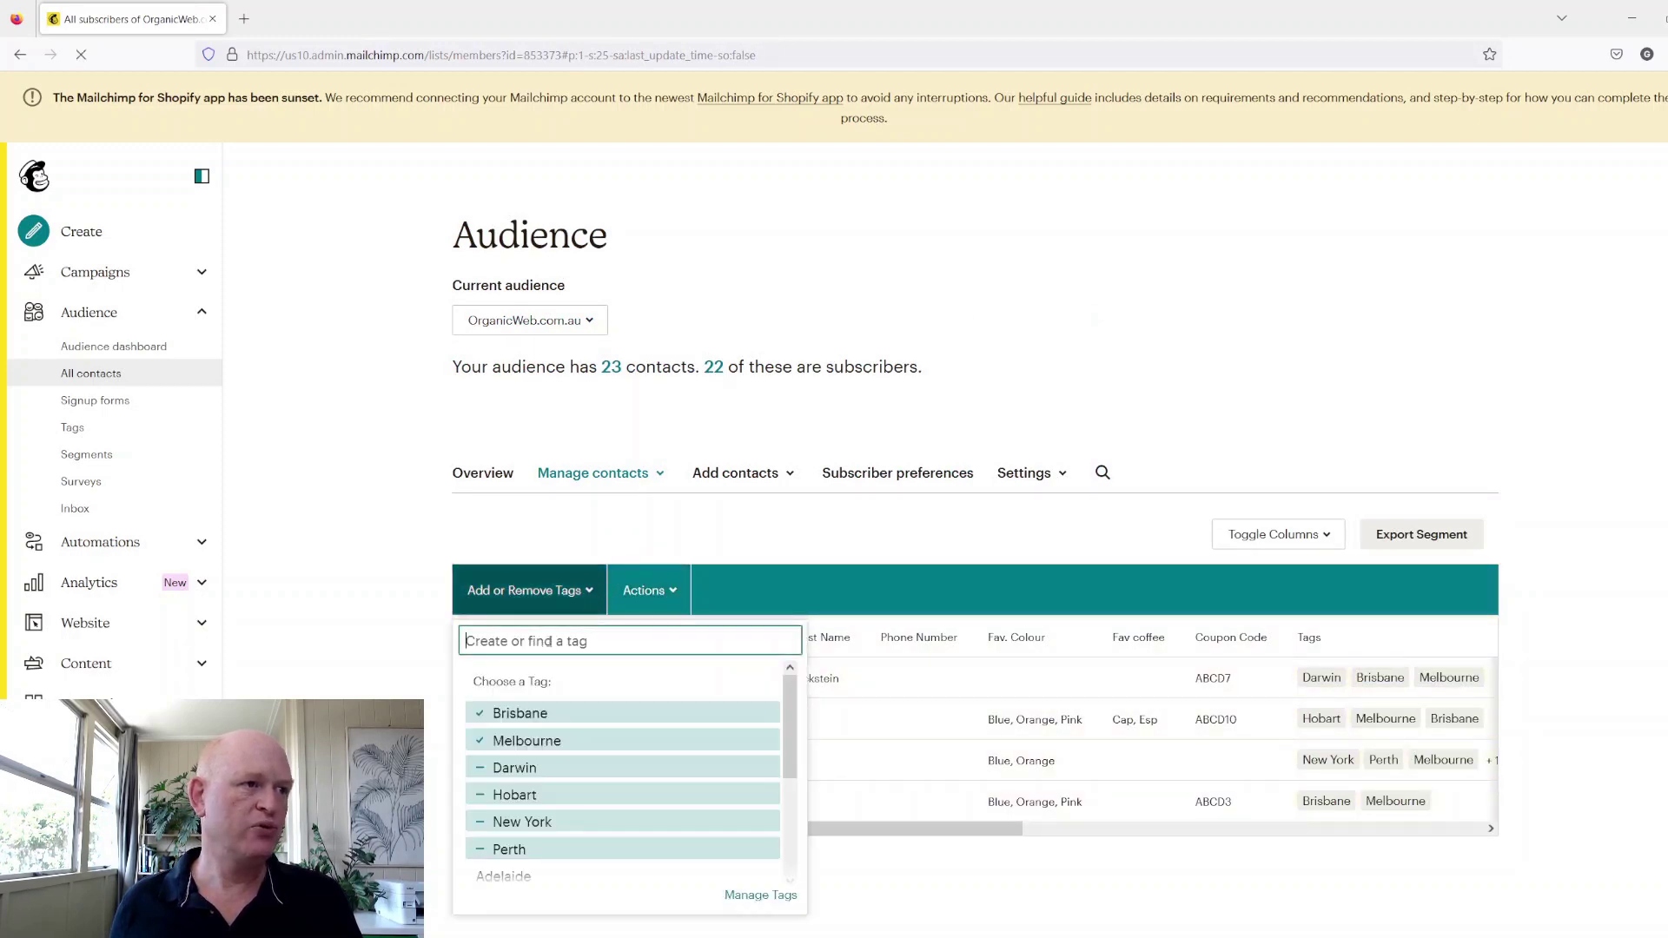
scroll(520, 851, down, 2)
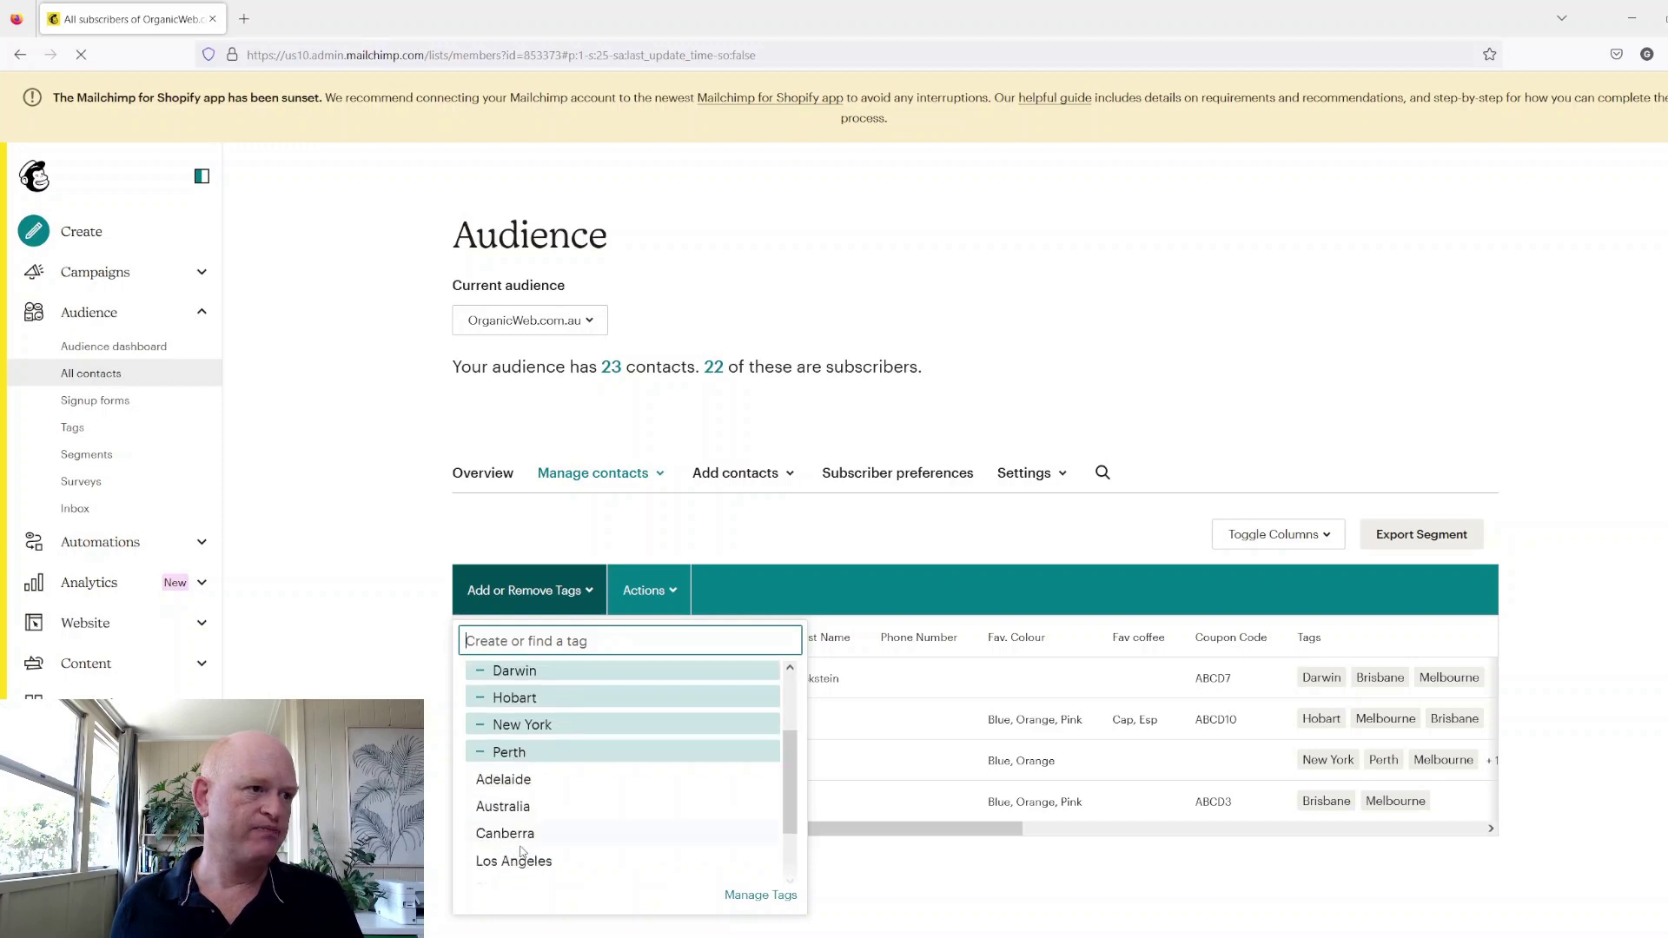
click(512, 806)
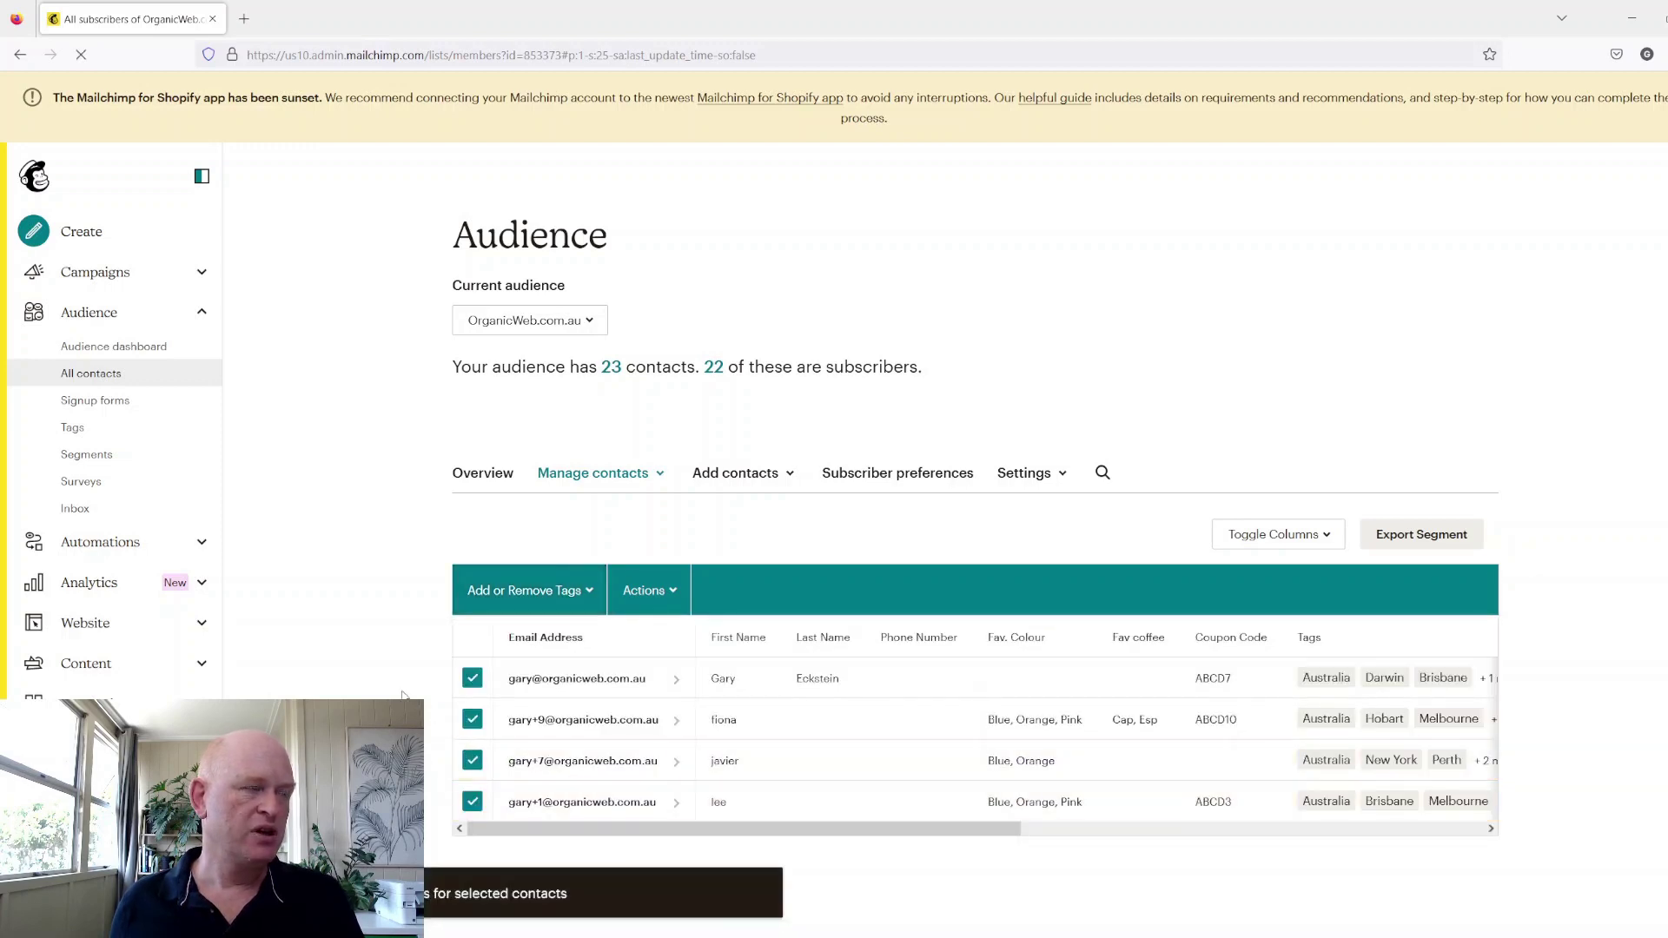
Step: Back on the Tags page, open the Australia tag's actions menu to reach Send options
click(101, 437)
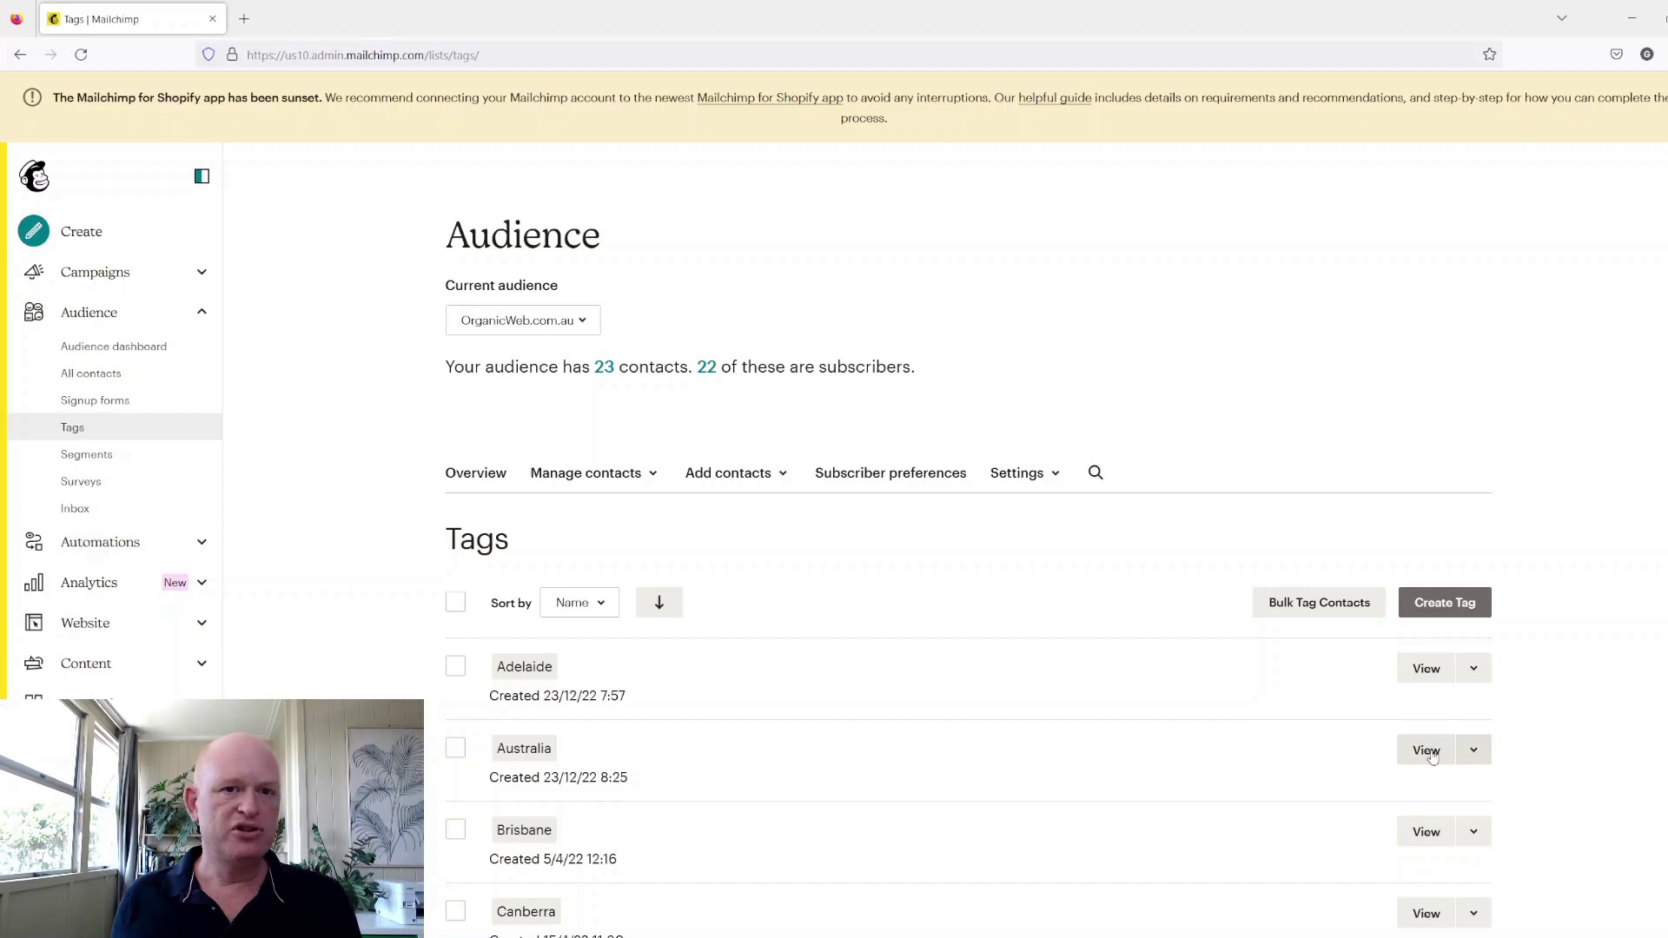
click(1474, 751)
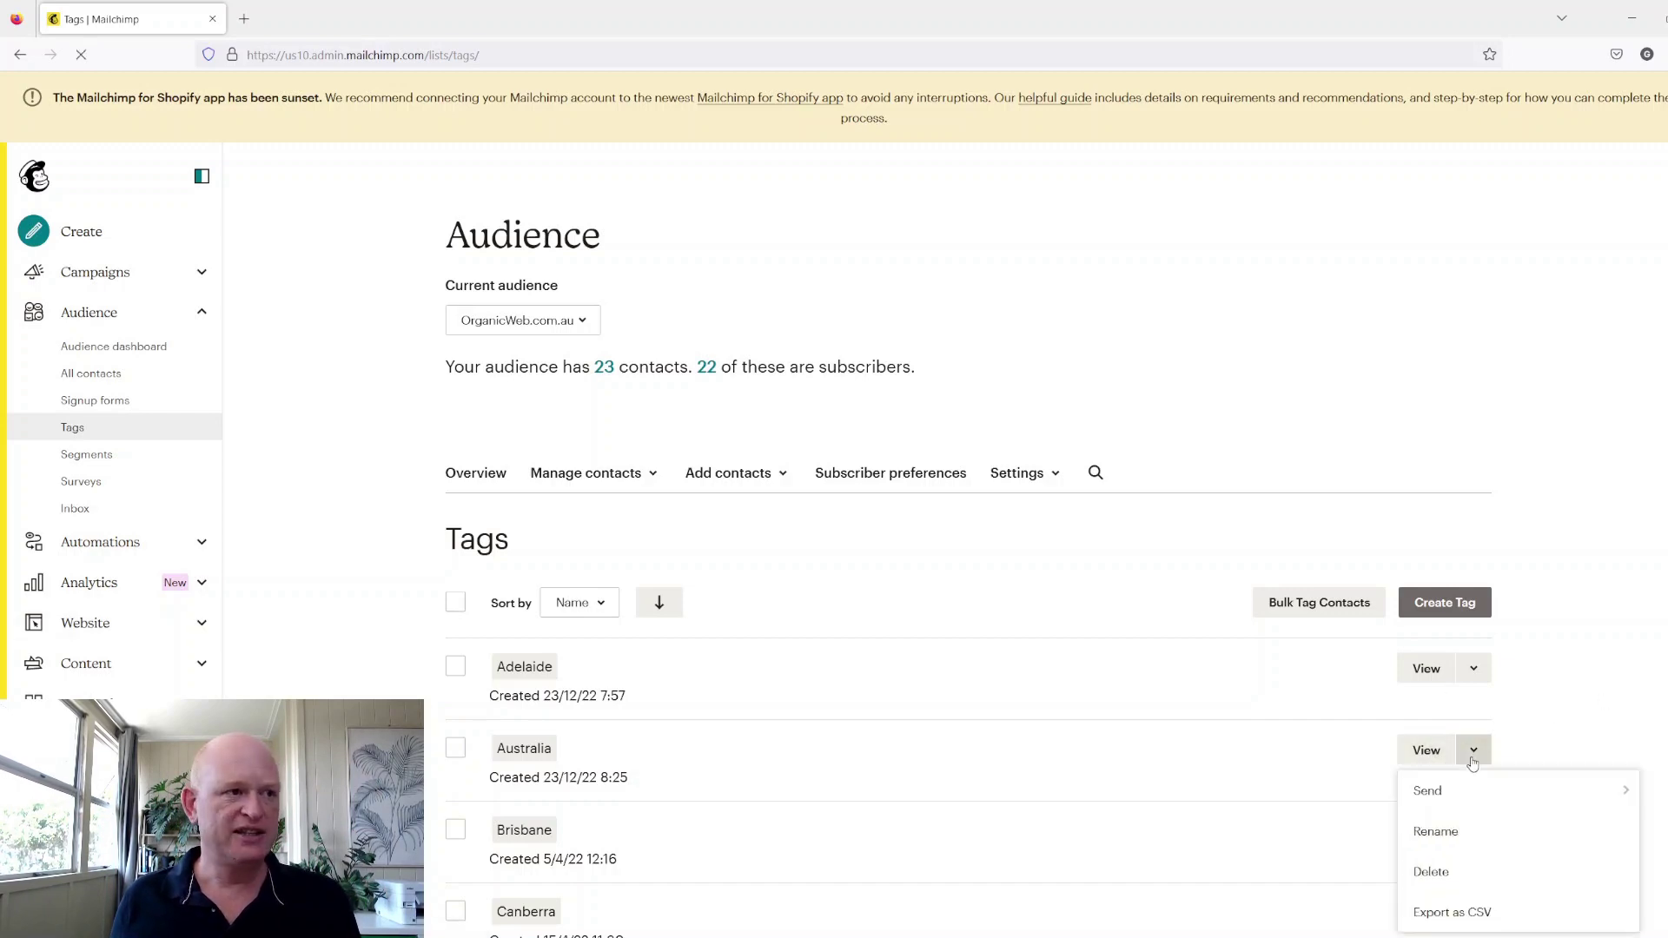